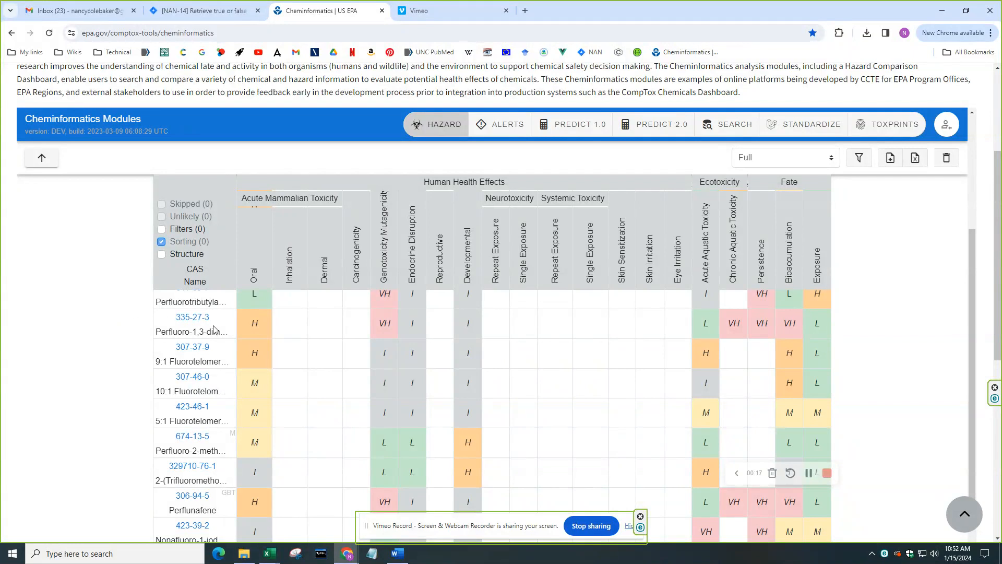
Step: Switch from the Cheminformatics hazard table to the exported workbook hazard-2024-01-15T14_25_21.xlsx in Excel and dismiss the app prompt
scroll(197, 419, "up", 8)
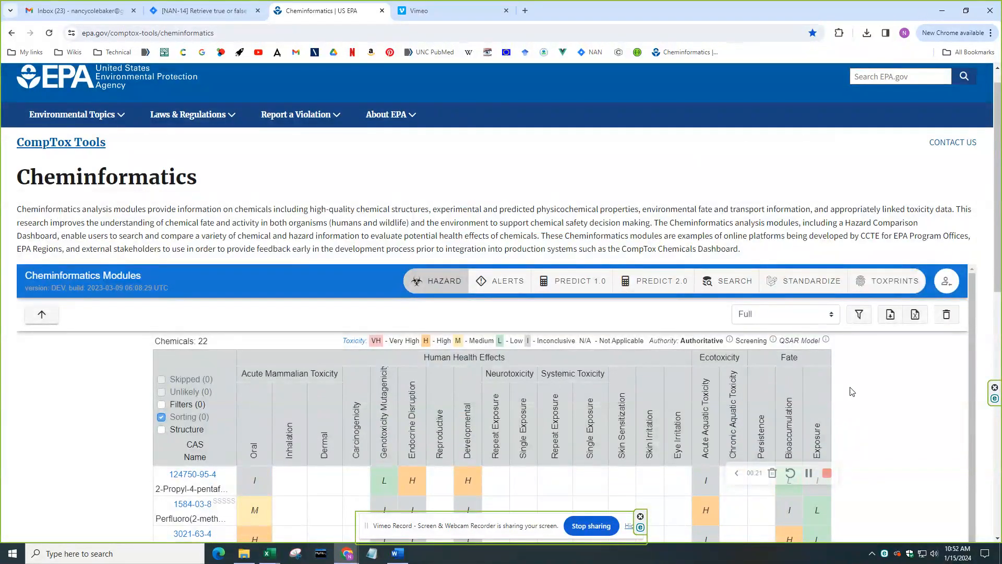
left_click_drag(995, 278, 999, 389)
scroll(933, 286, "up", 5)
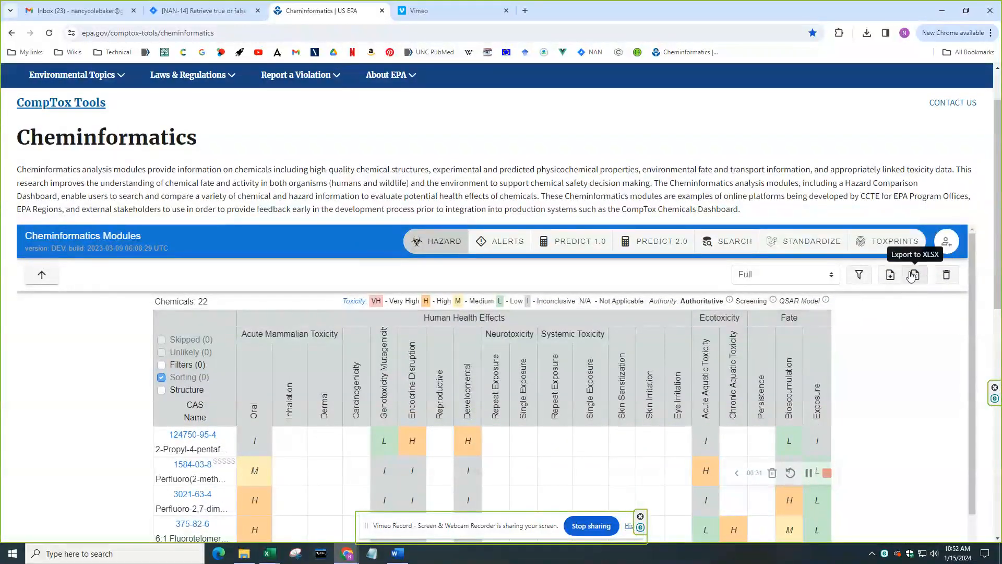
key("alt+Tab")
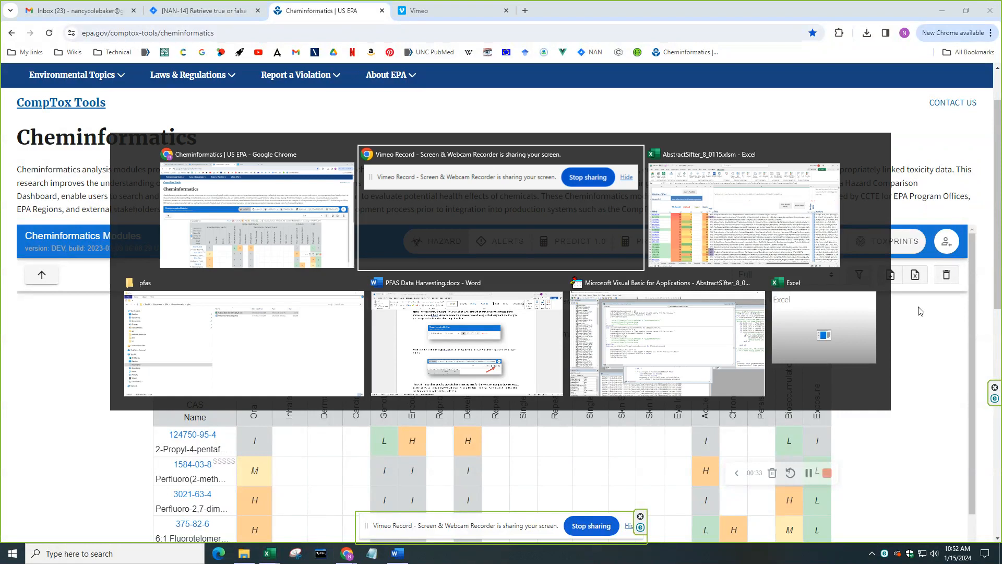
key("Tab")
key("Tab")
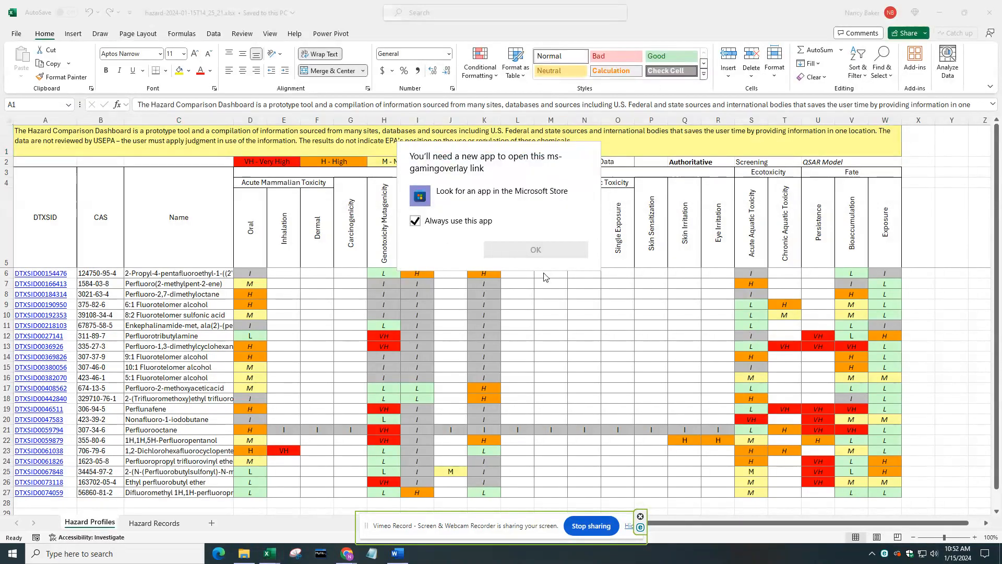
left_click(460, 284)
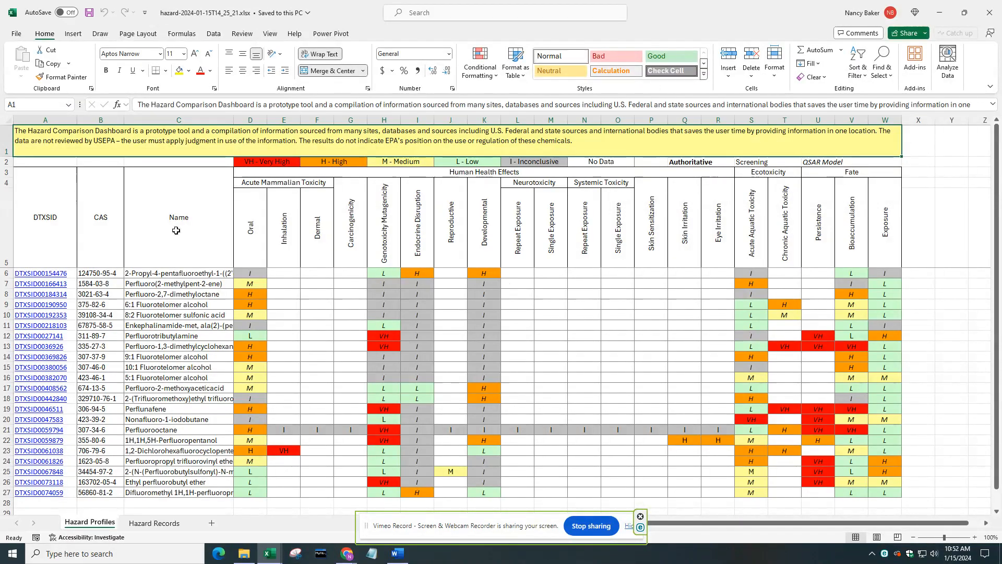
Step: Copy the entire Hazard Profiles sheet
left_click(8, 118)
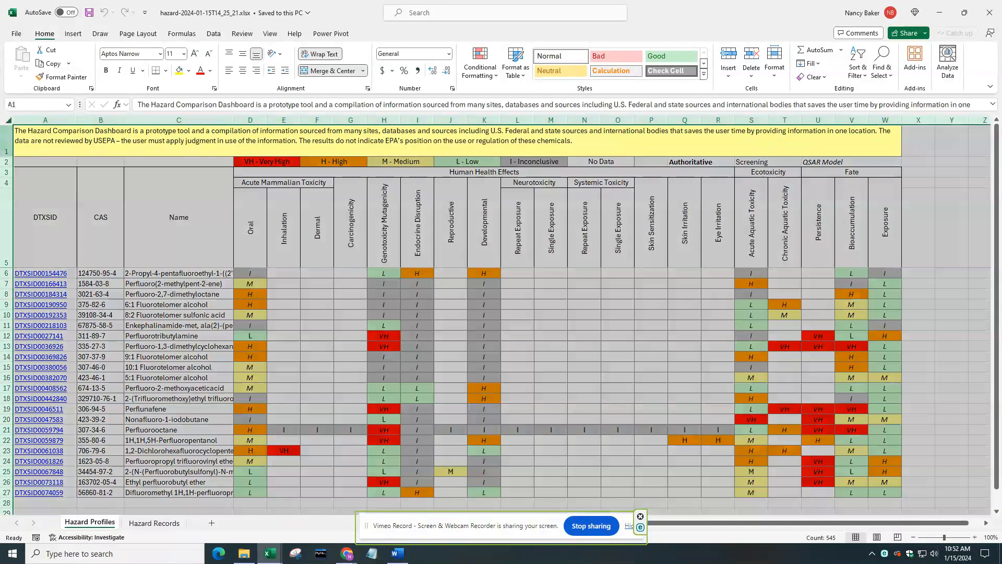
right_click(10, 119)
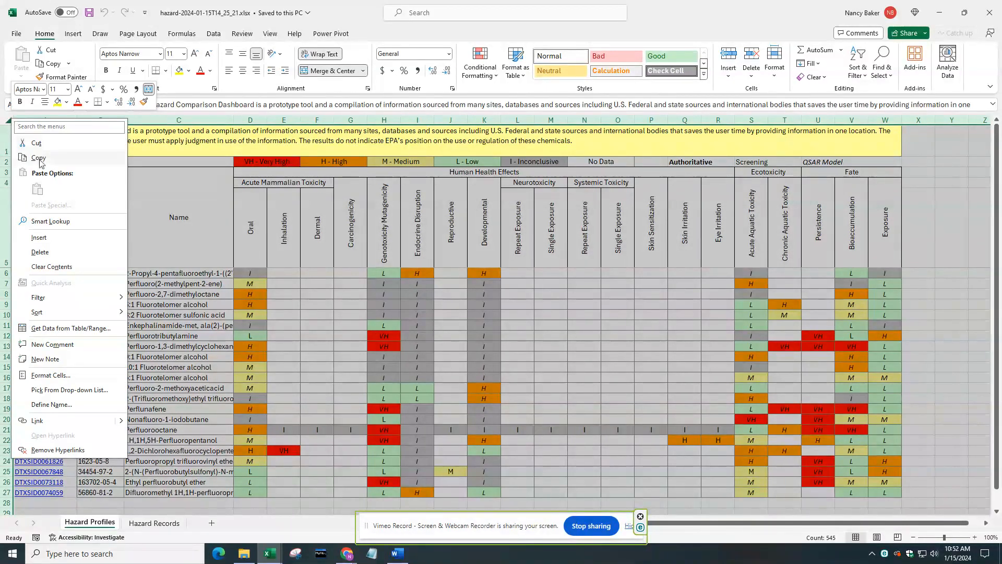
left_click(29, 141)
Step: Switch to the AbstractSifter_8_0115.xlsm workbook, add a blank sheet after Main and paste the copied hazard table at A1
key("alt+Tab")
left_click(186, 197)
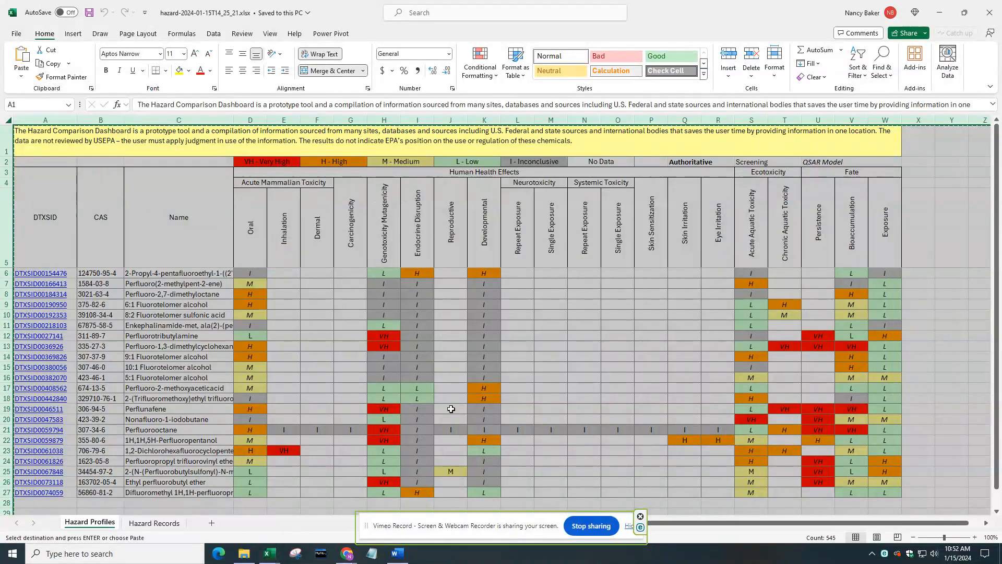
key("alt+Tab")
key("alt+Tab")
key("alt+Tab")
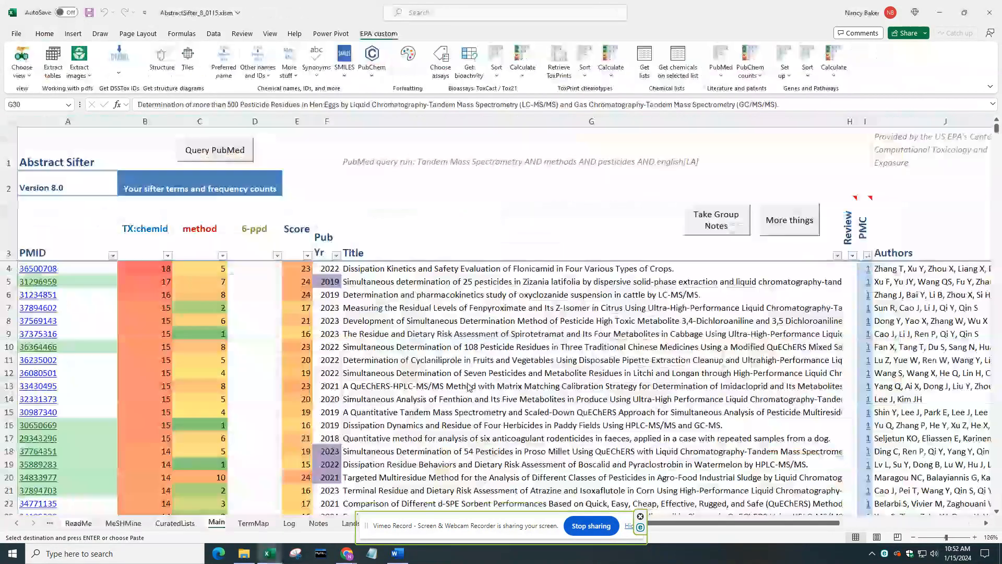
left_click(630, 526)
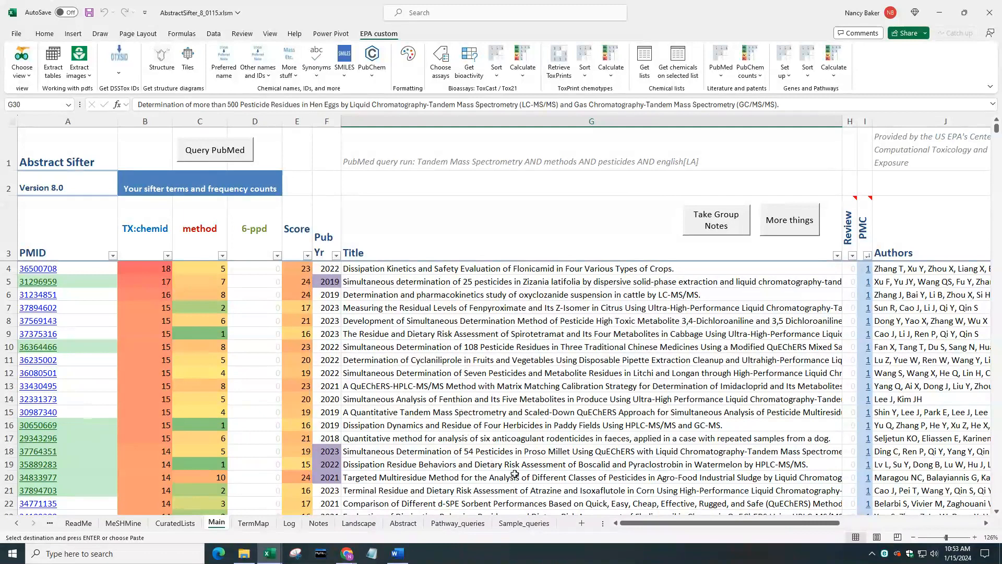
left_click(585, 523)
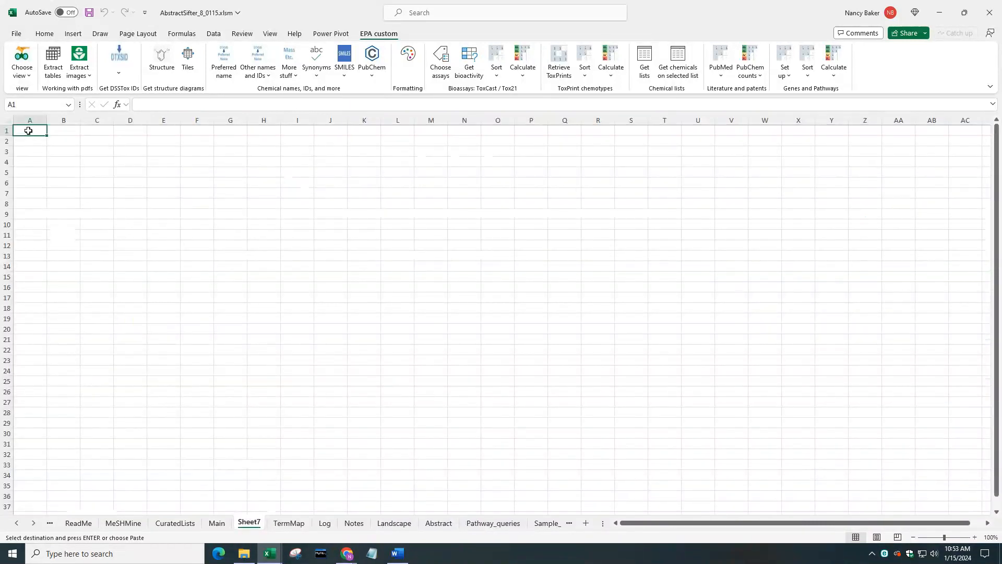
key("ctrl+v")
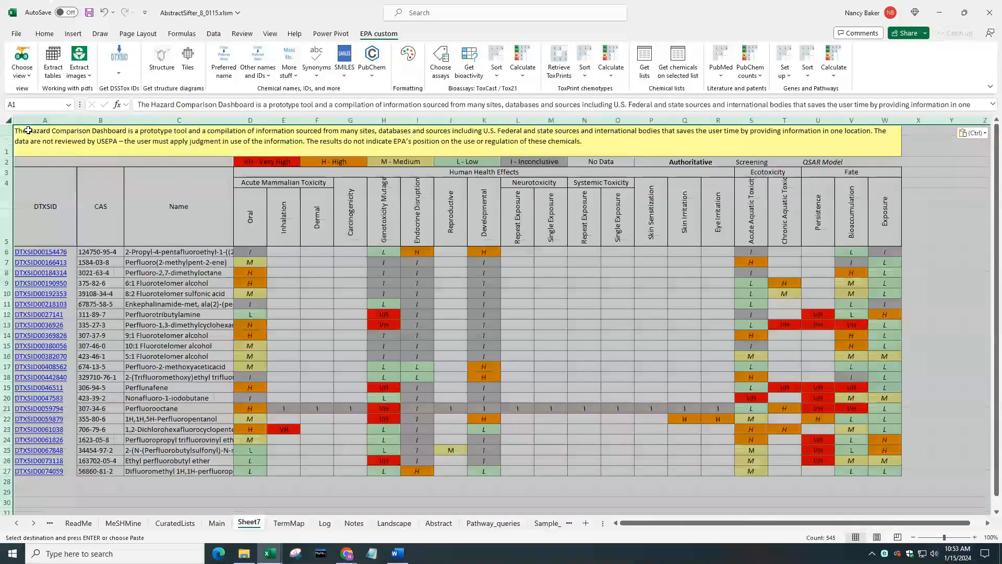
Step: Delete row 1 with the Hazard Comparison Dashboard disclaimer from the pasted sheet
left_click(7, 142)
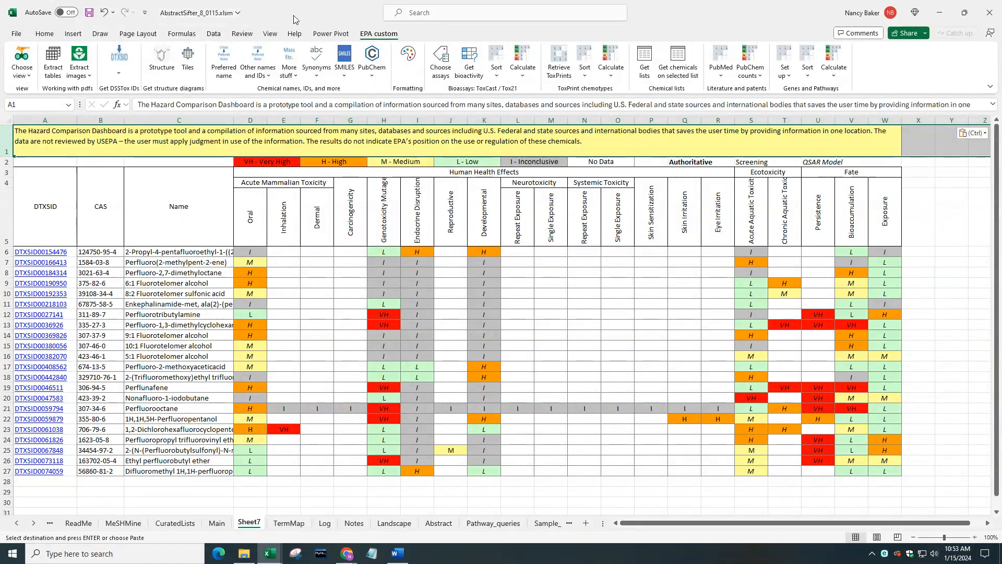
left_click(316, 34)
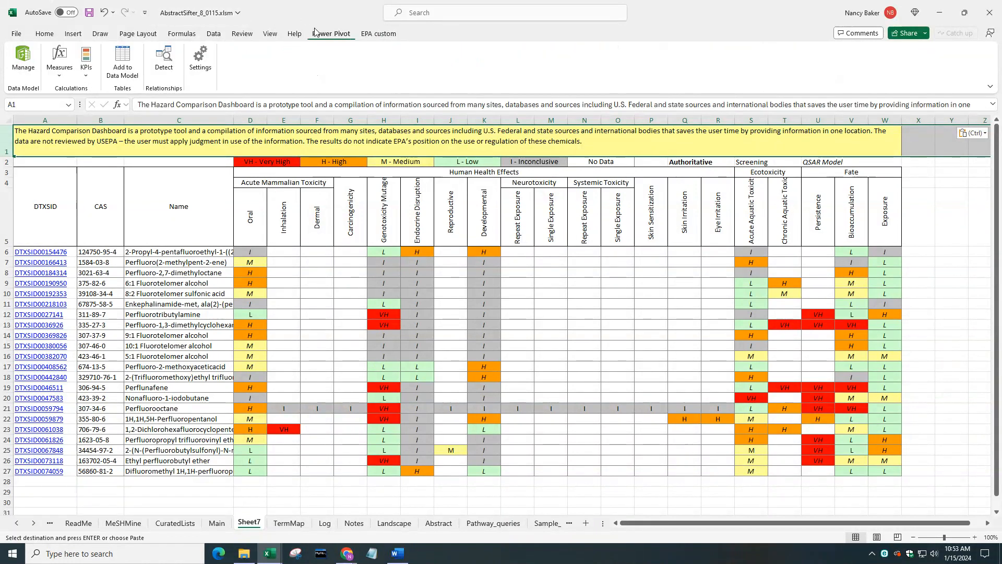
left_click(376, 36)
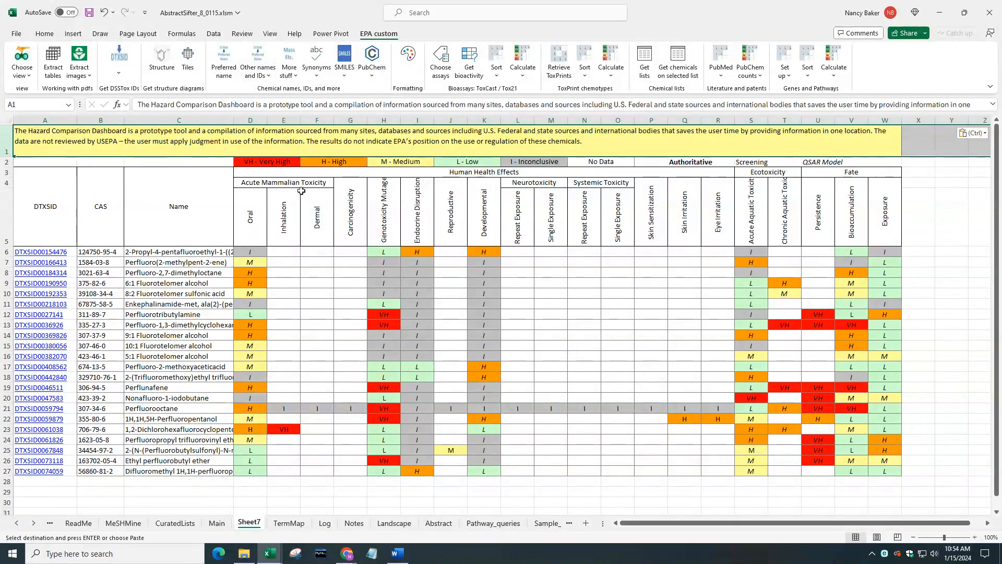
right_click(4, 135)
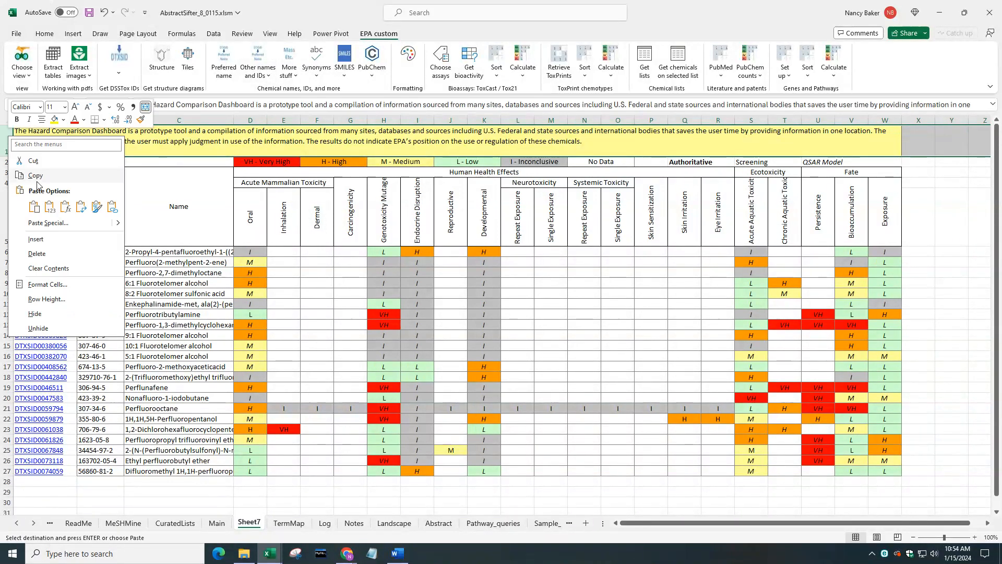
left_click(36, 253)
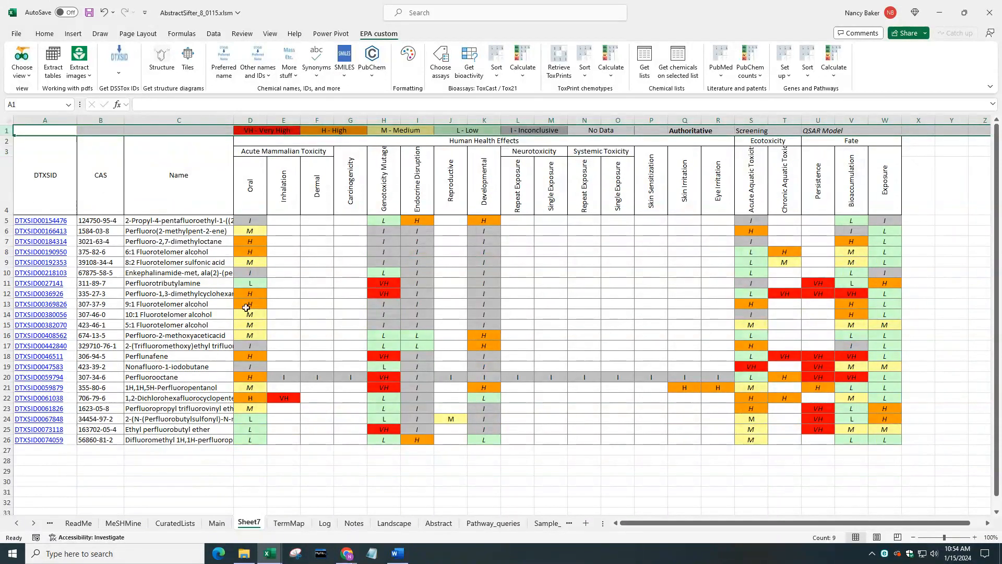
Step: Insert two blank columns between the Name and Oral columns
left_click(202, 184)
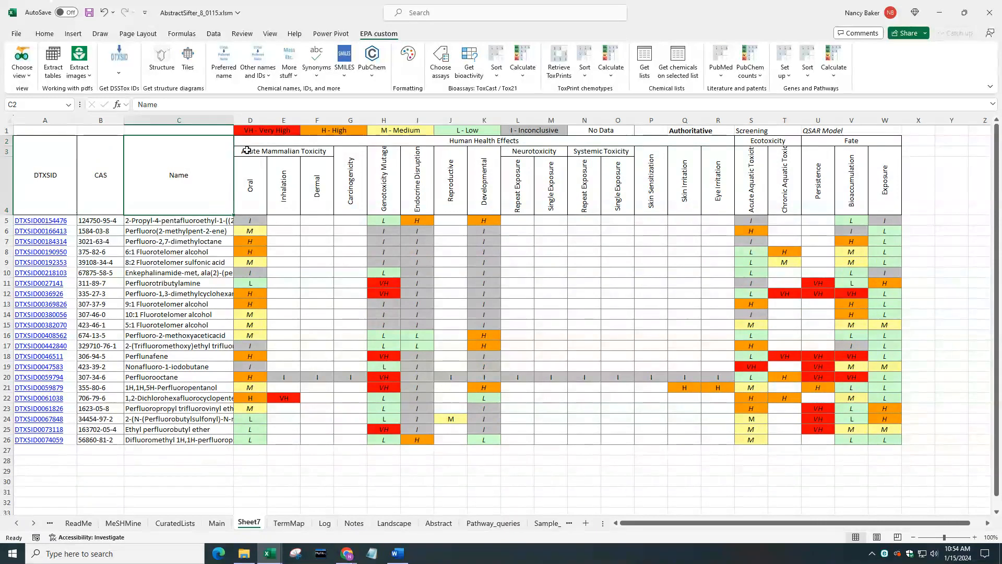
left_click(250, 121)
right_click(252, 135)
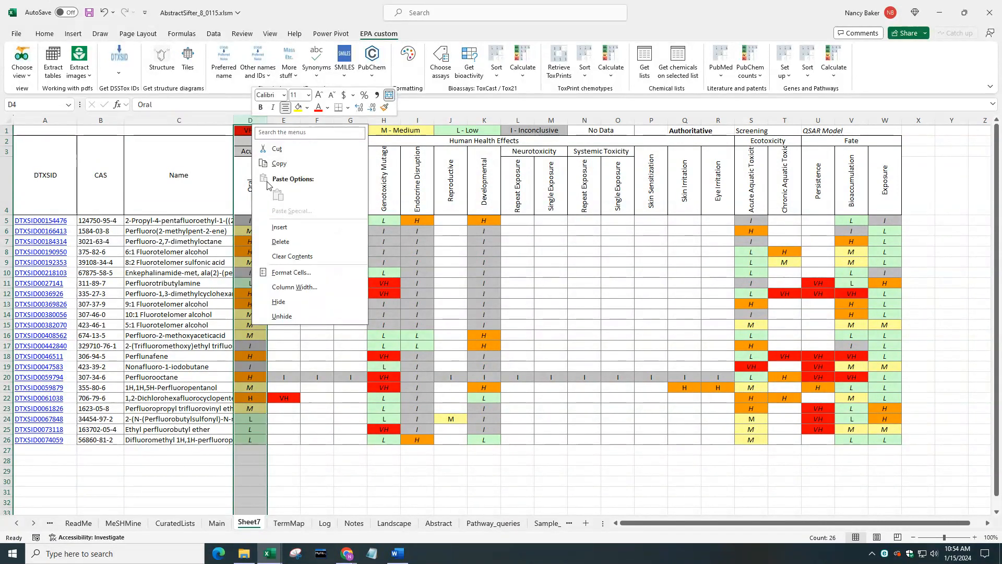
left_click(267, 226)
right_click(258, 134)
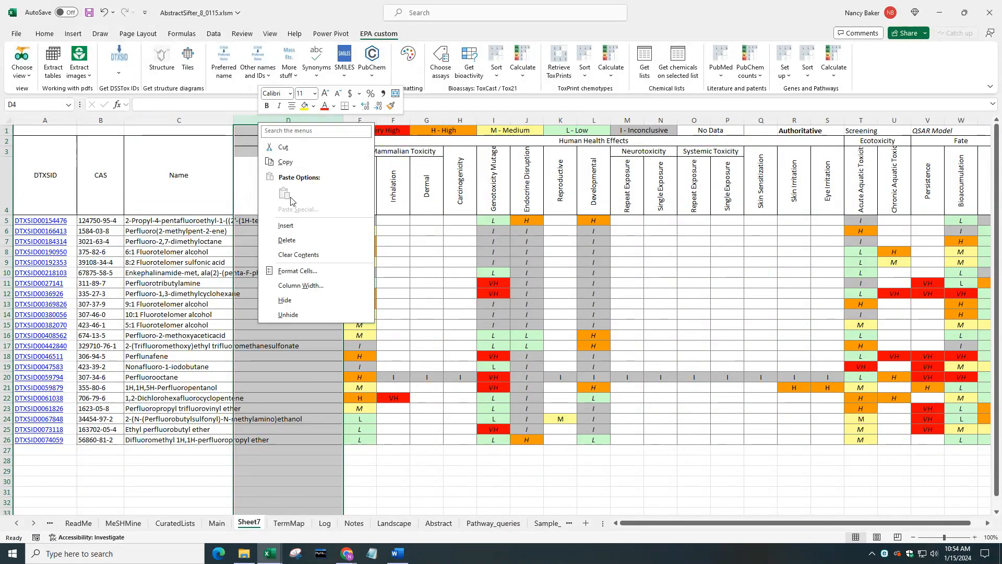
left_click(284, 226)
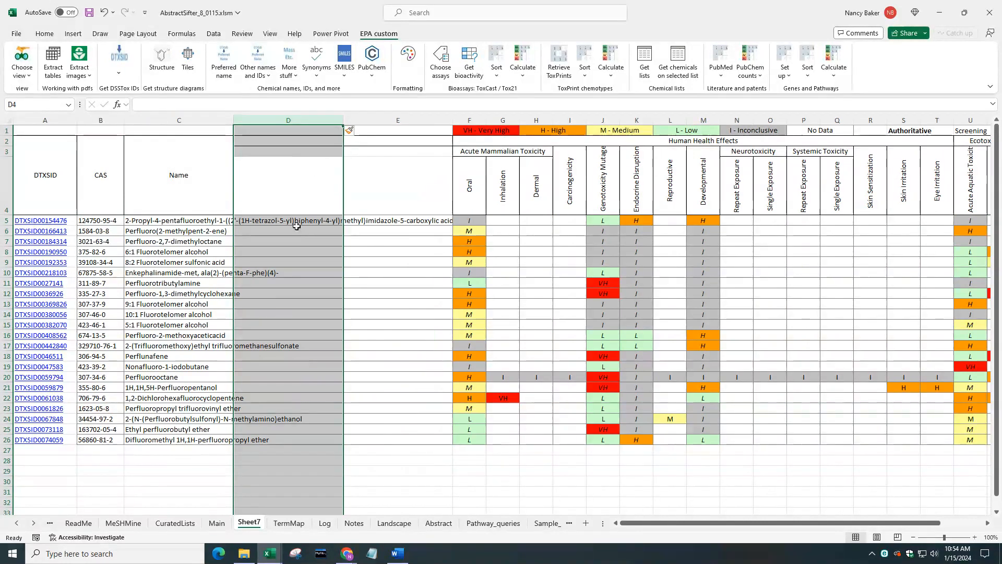
Step: Retrieve the PubChem CIDs into D5:D26, using column A as the DTXSID column
left_click(306, 219)
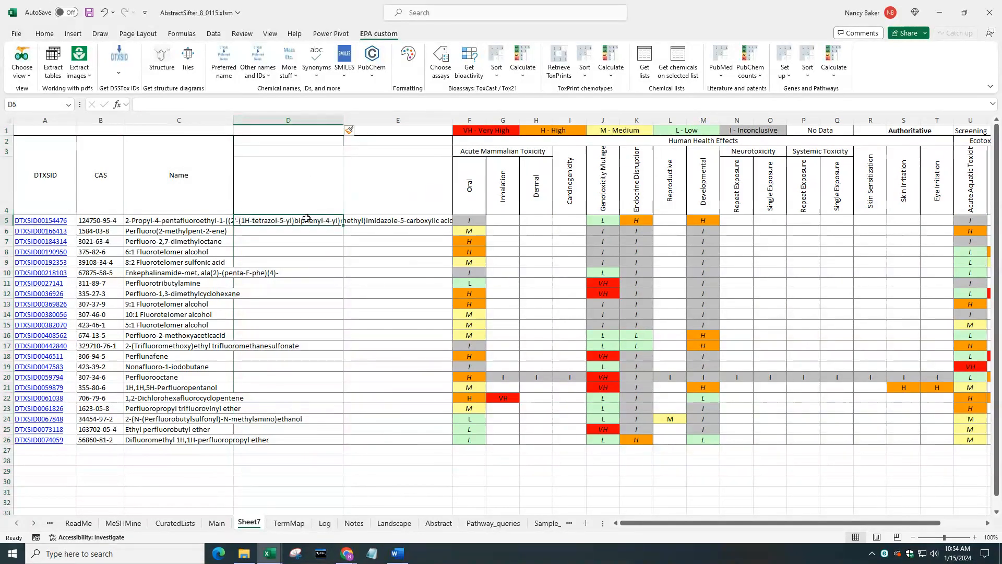
left_click_drag(306, 219, 306, 443)
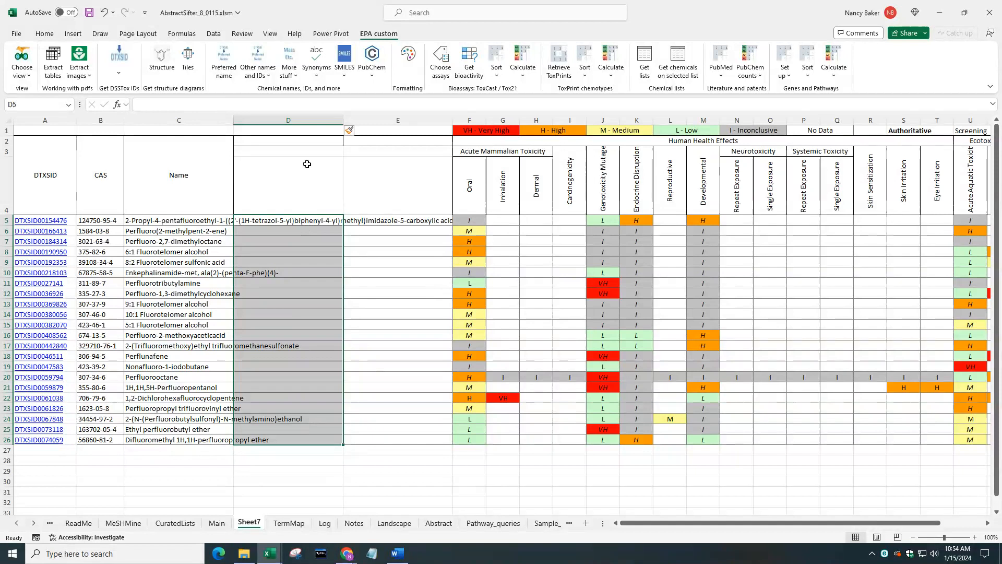
left_click(268, 79)
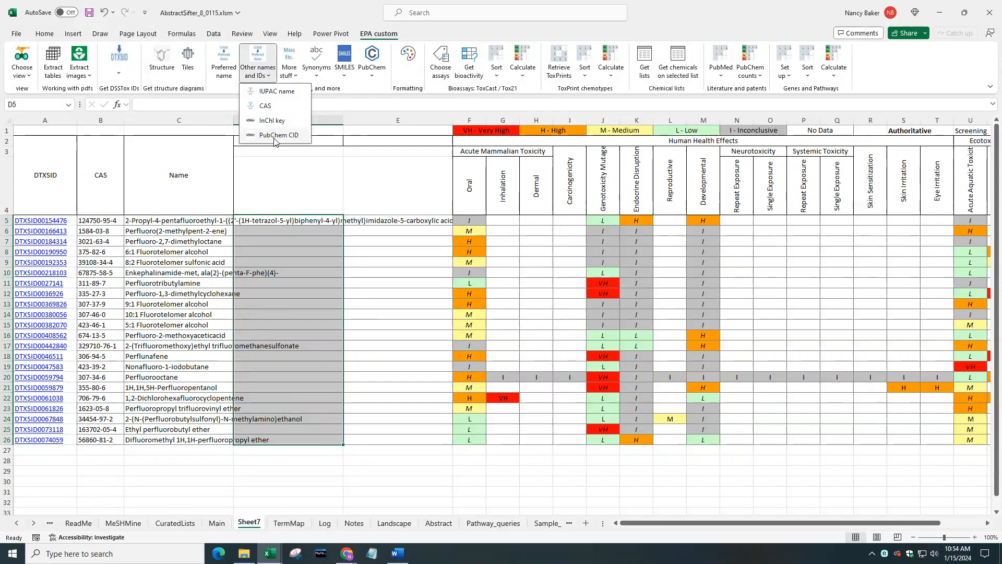
left_click(275, 136)
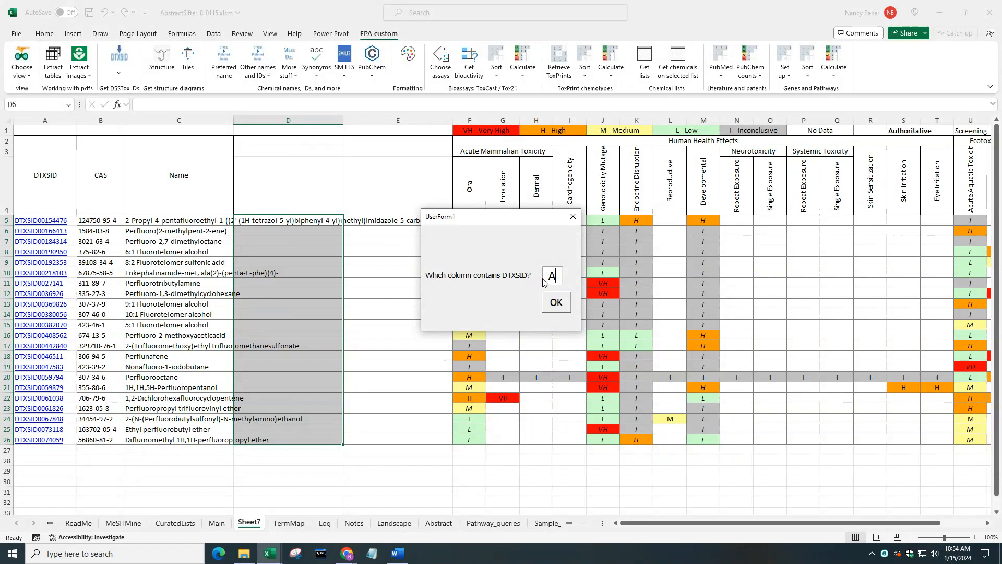
left_click(557, 303)
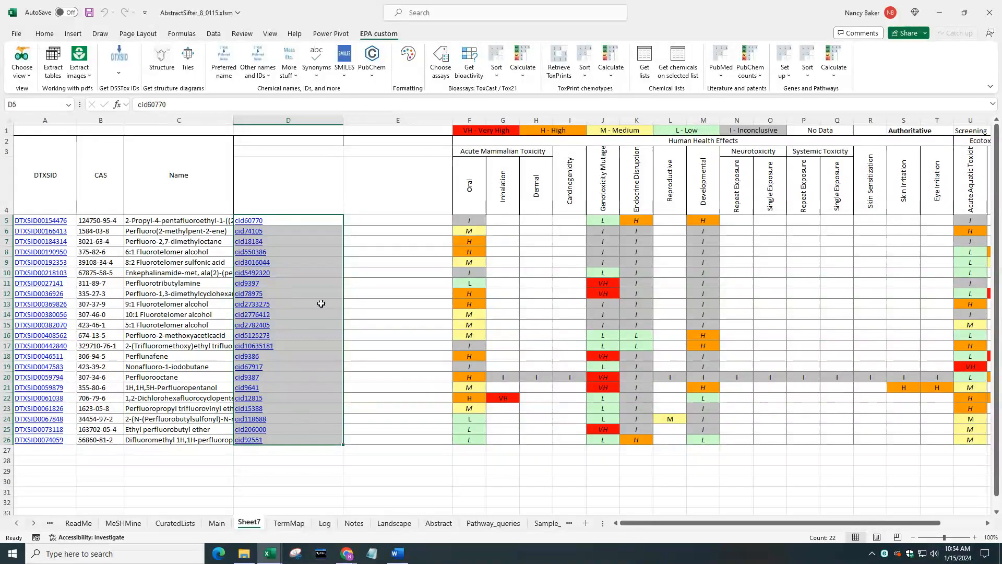
Step: Retrieve PubChem's Sigma vendor check into E5:E26 using the CIDs in column D, and enter the heading "sigma?" in E4
left_click(320, 272)
left_click_drag(353, 220, 353, 438)
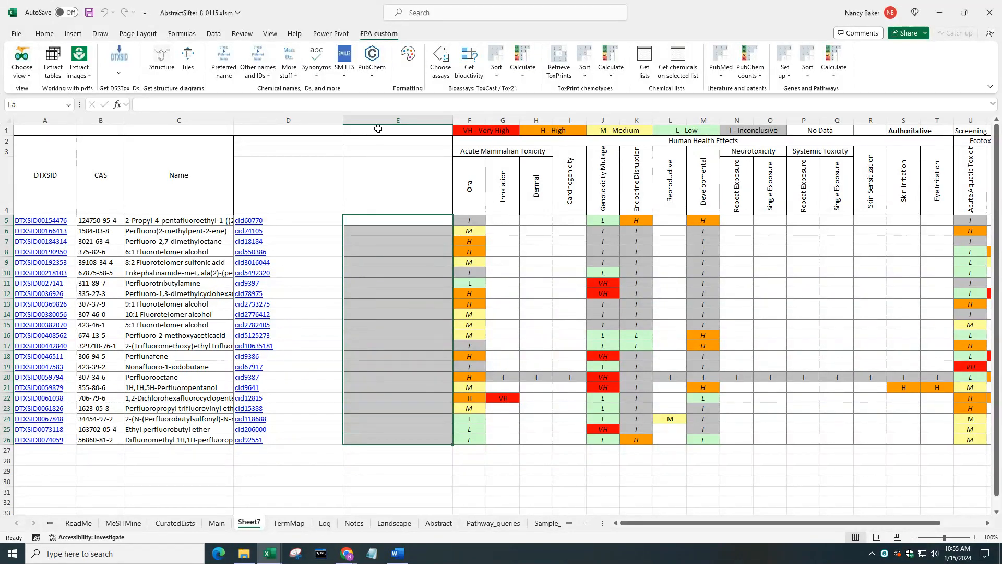
left_click(375, 76)
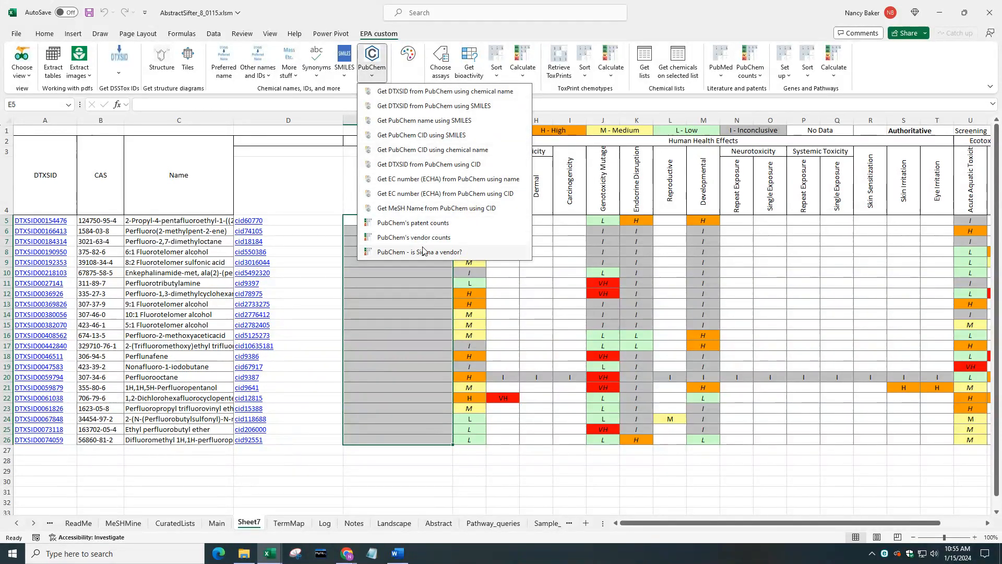
left_click(458, 252)
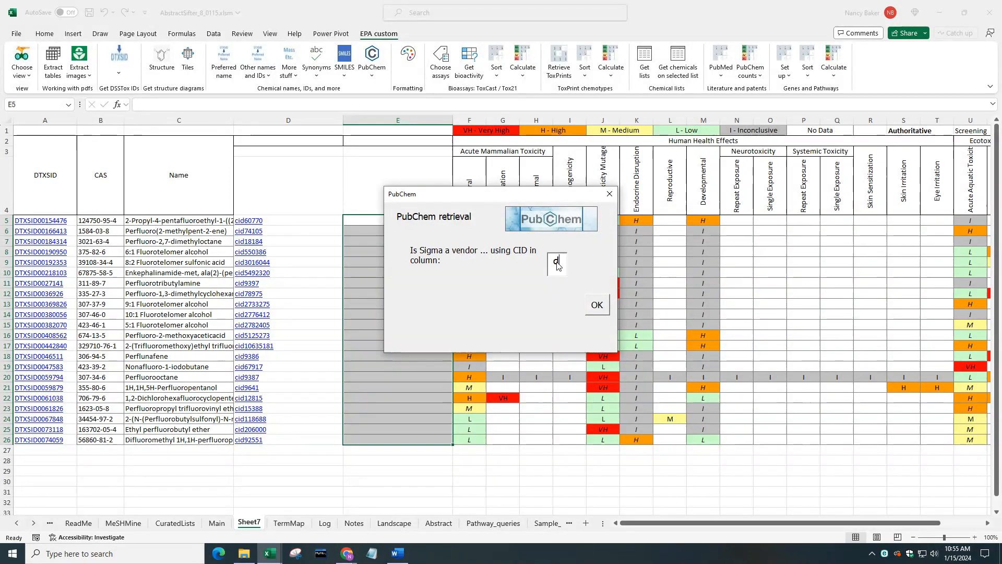
left_click(596, 305)
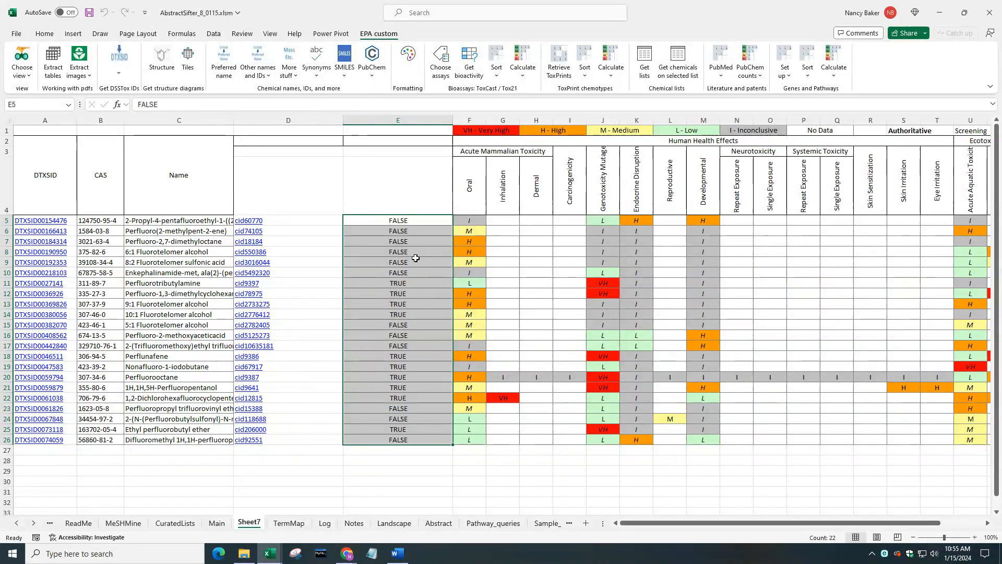
left_click(407, 201)
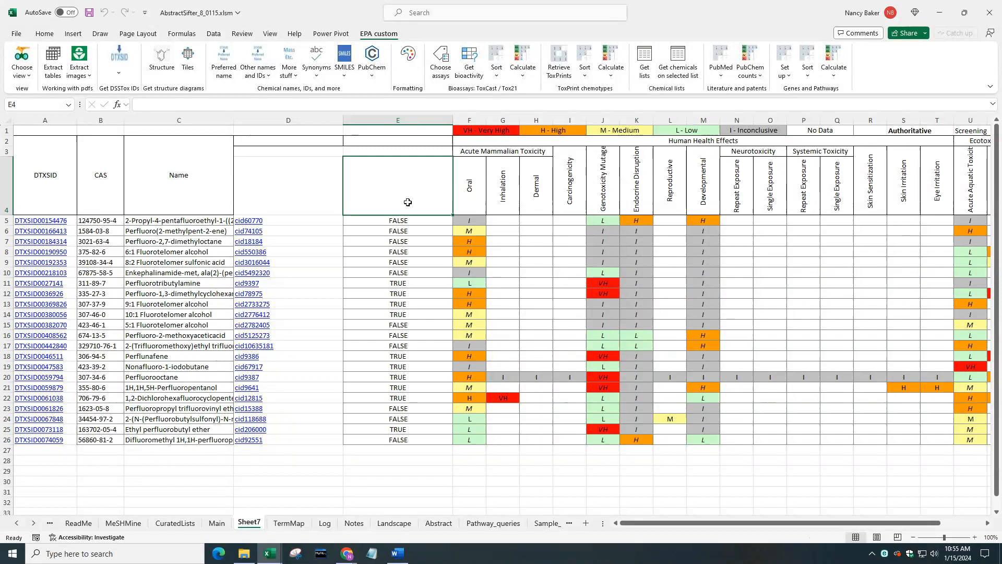
type("sigma?")
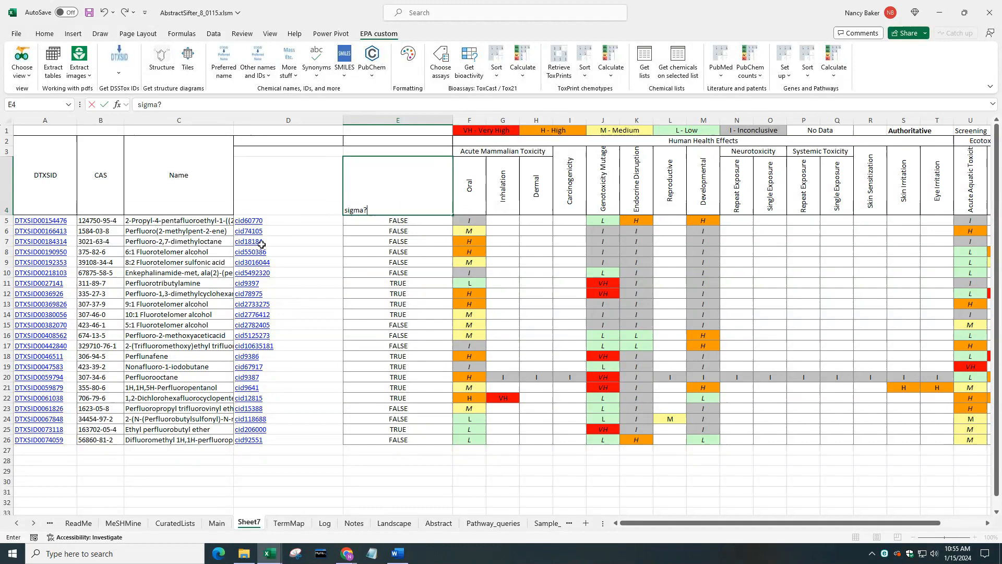
Step: Open the PubChem page for Perfluoro-2,7-dimethyloctane from its CID link and look through its Chemical Vendors list for Sigma
left_click(242, 245)
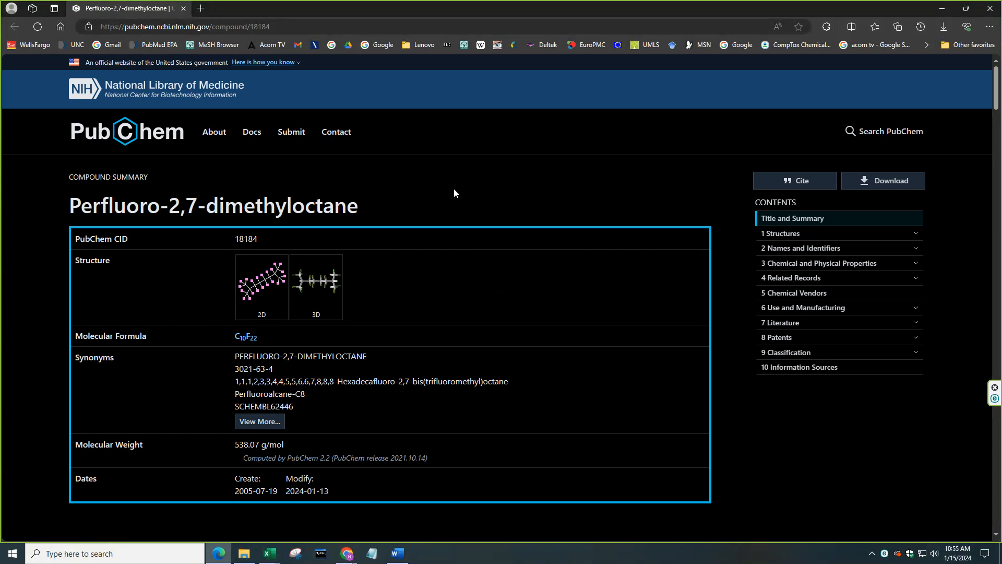
left_click(783, 293)
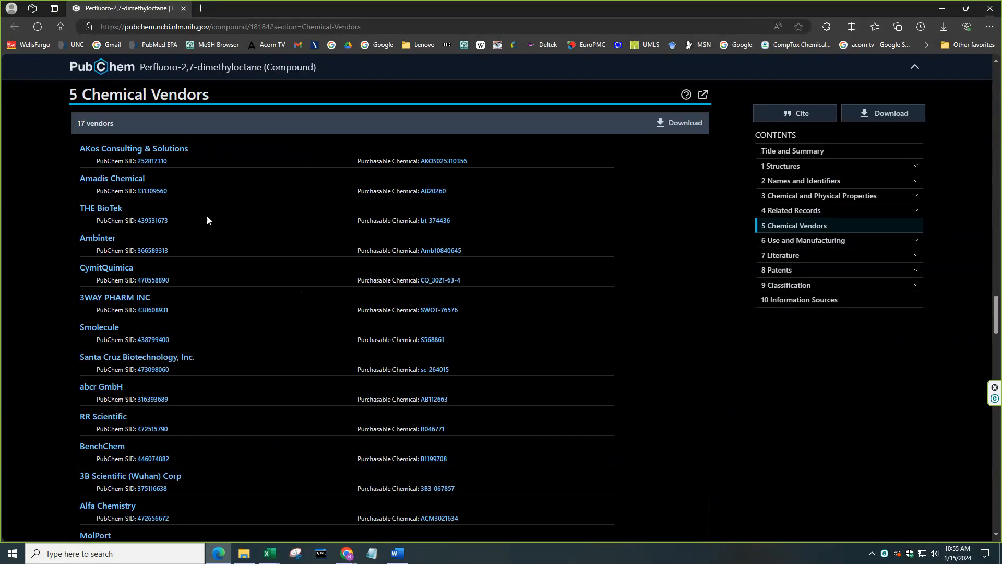
scroll(184, 312, "down", 3)
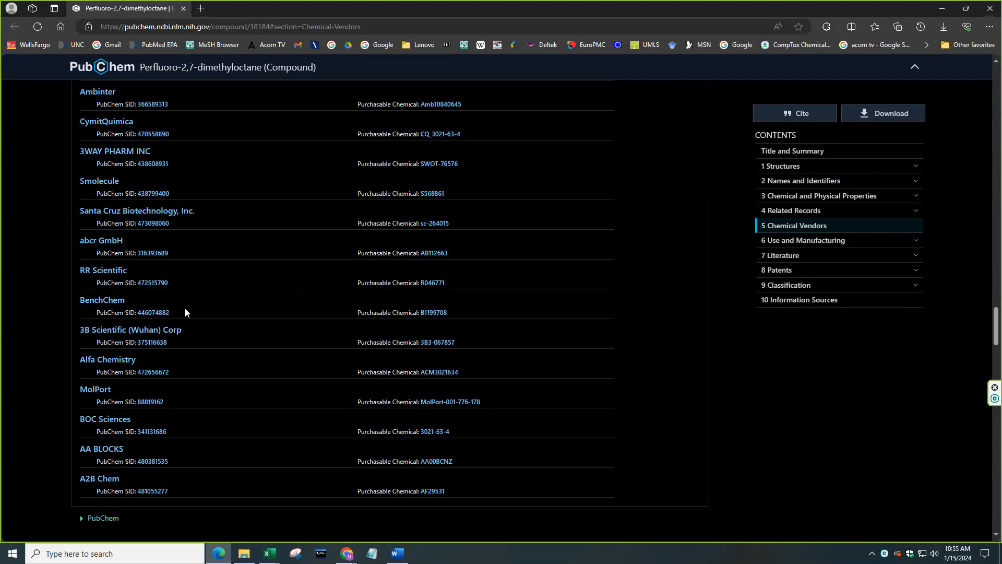
Step: Open the PubChem page for Perfluorotributylamine from its CID link and look through its Chemical Vendors list for Sigma-Aldrich
scroll(185, 312, "up", 5)
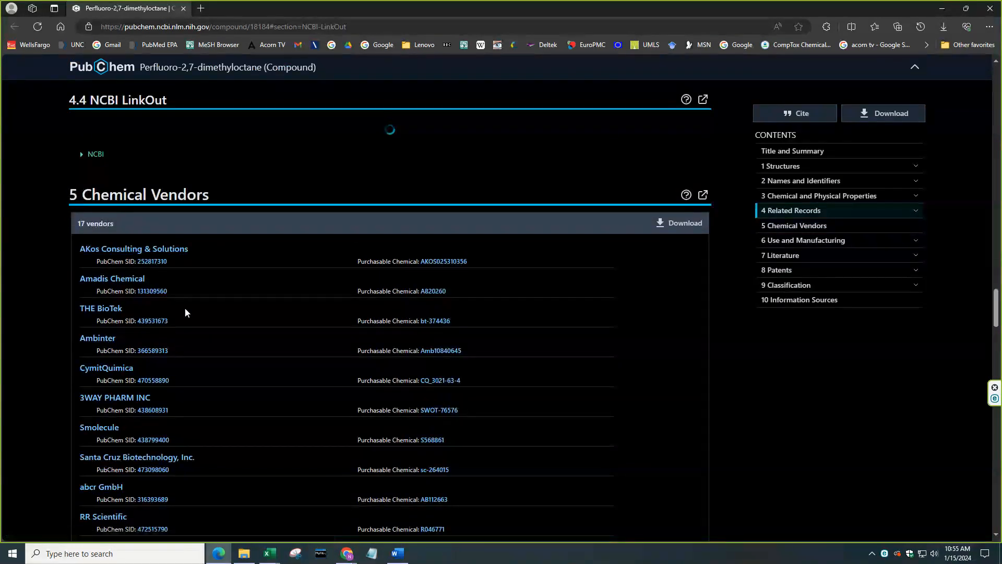
key("alt+Tab")
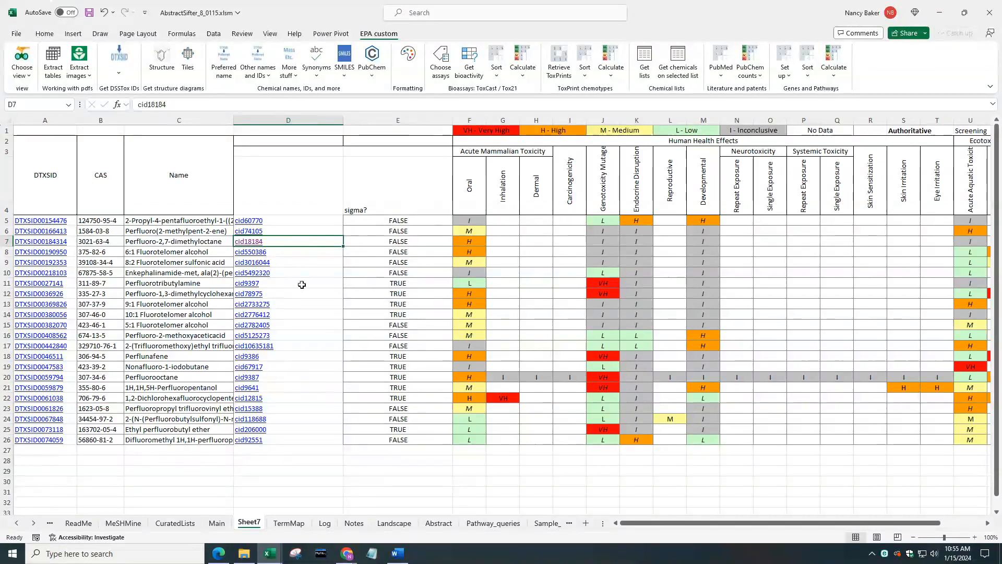
left_click(248, 283)
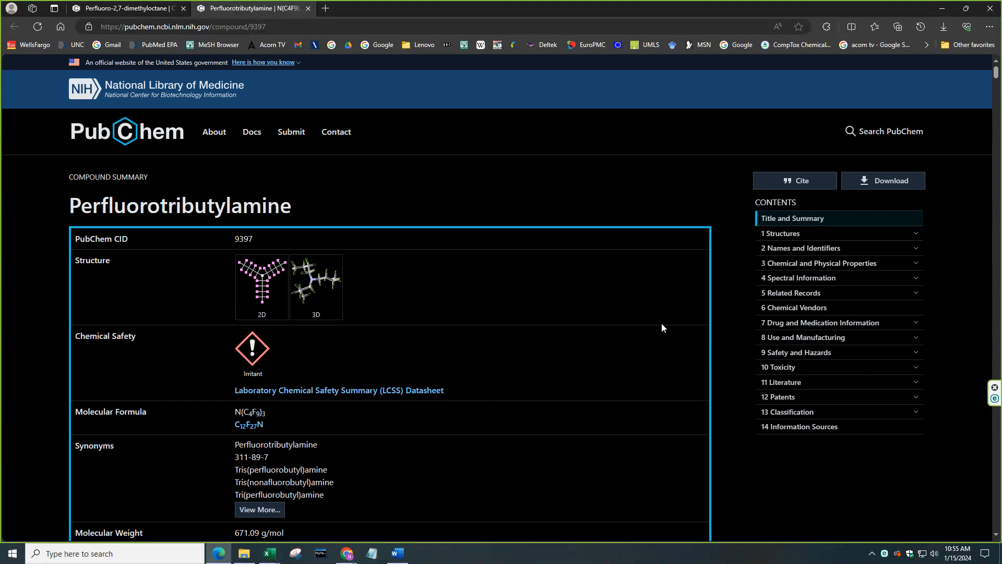
left_click(794, 311)
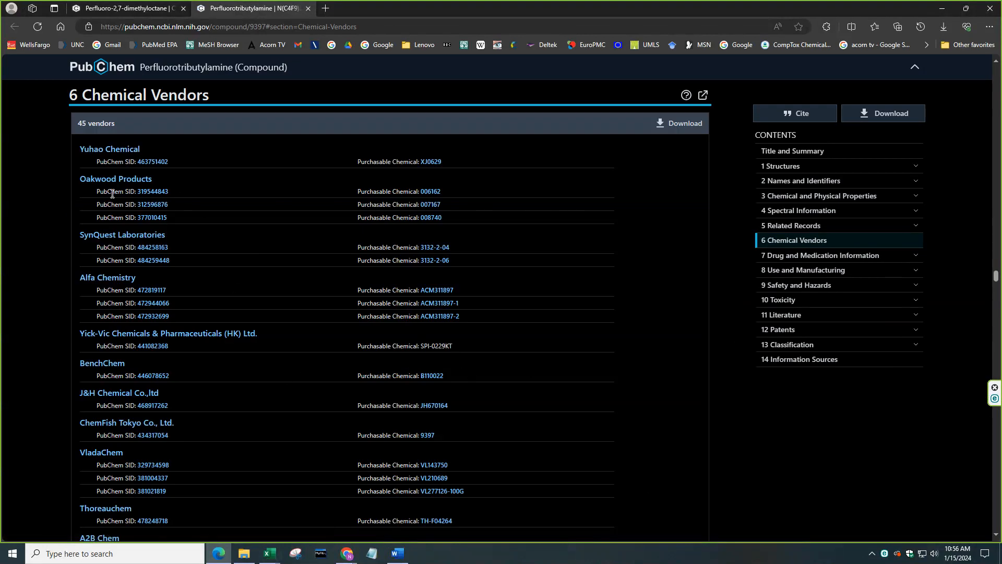
scroll(136, 295, "down", 10)
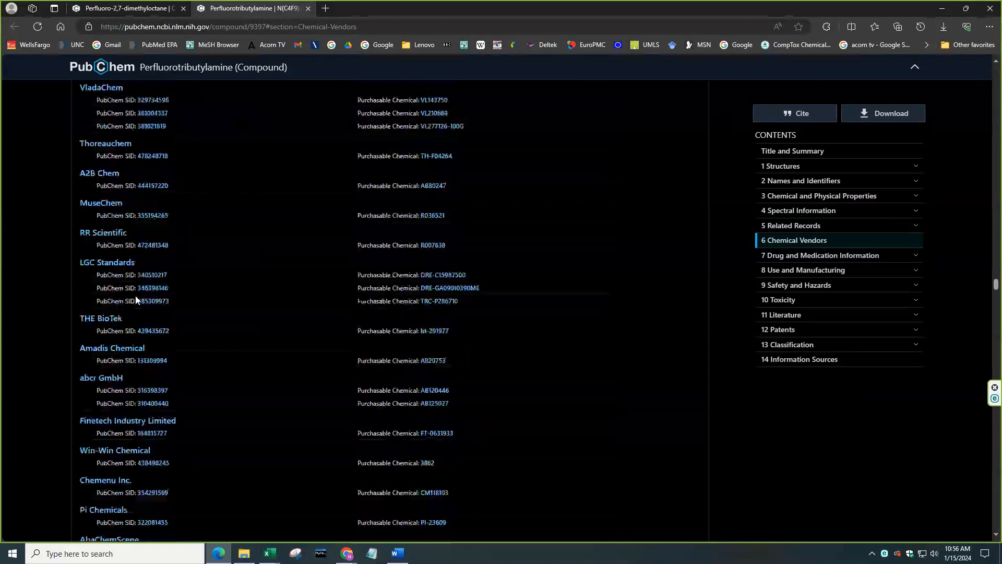
scroll(136, 299, "down", 2)
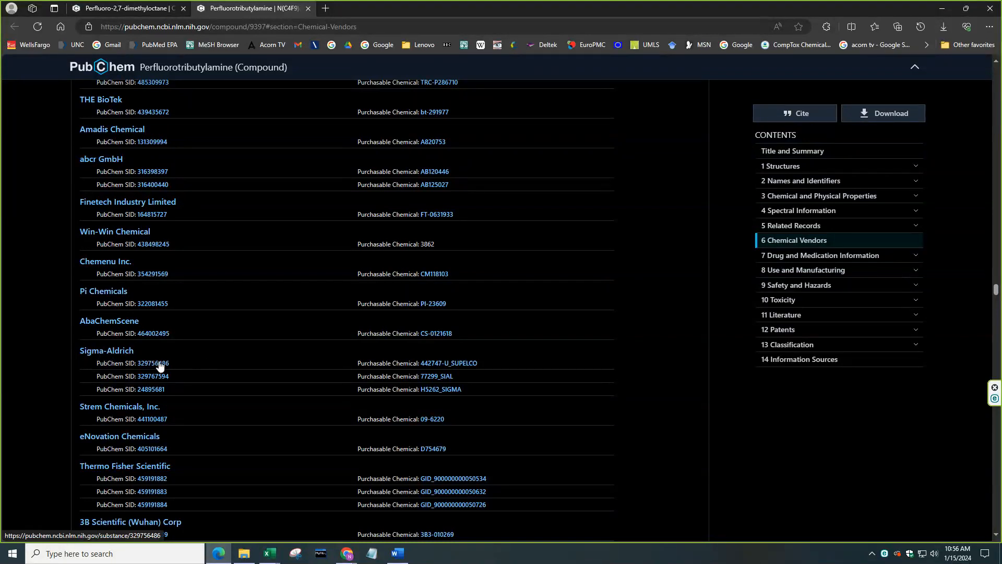
key("alt+Tab")
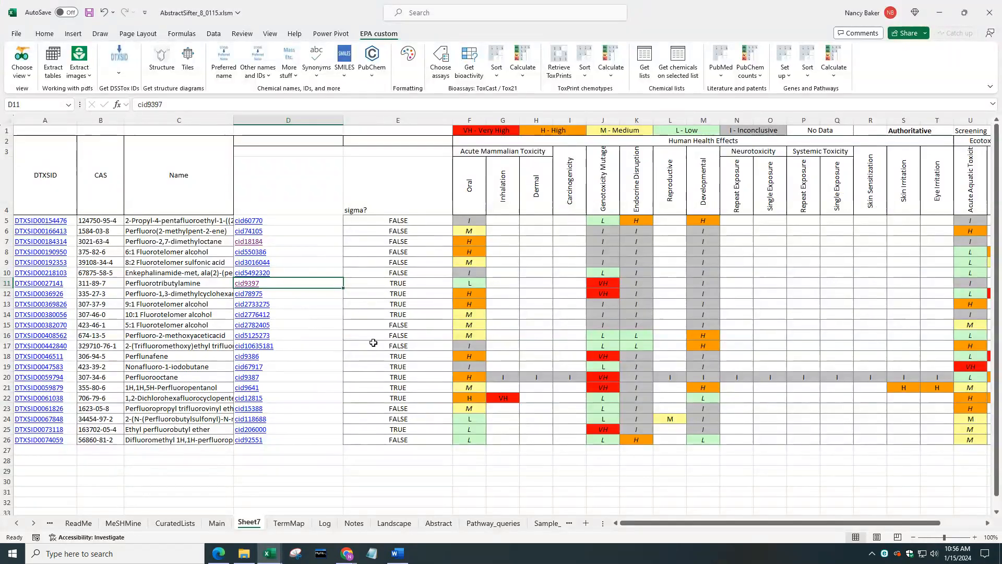
Step: Open the PubChem page for 2-(Trifluoromethoxy)ethyl trifluoromethanesulfonate from its CID link and check its Chemical Vendors list for Sigma
left_click(264, 346)
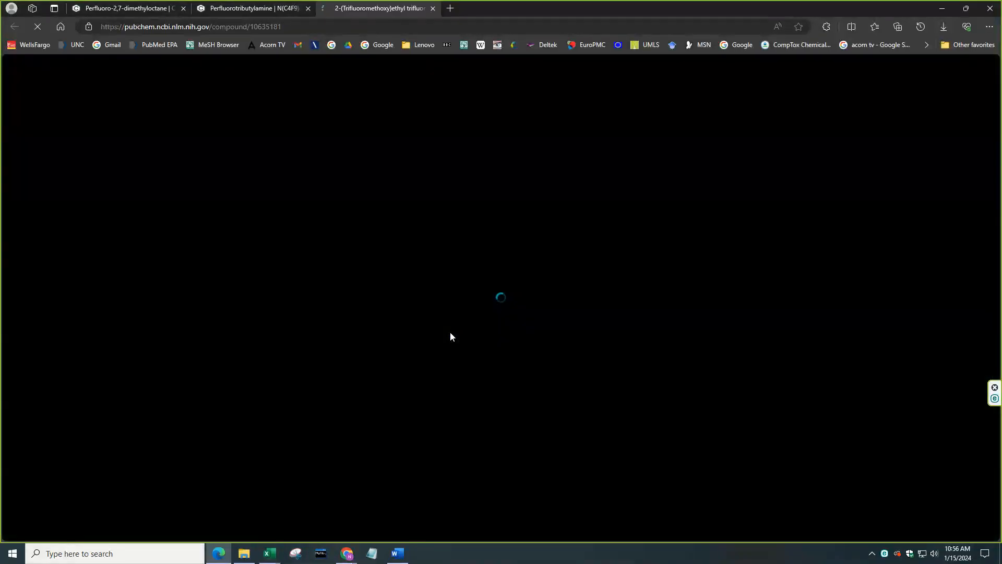
left_click(798, 293)
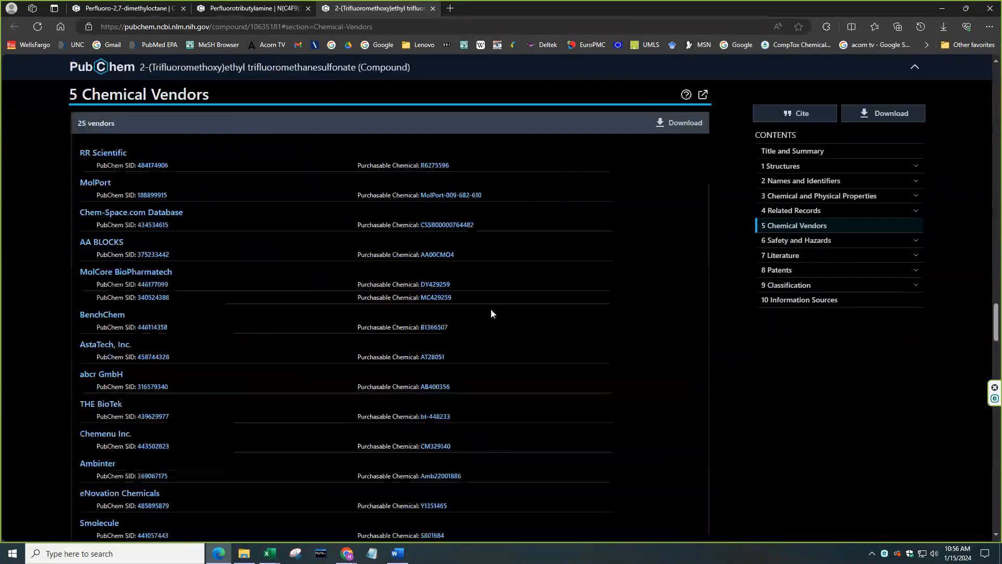
scroll(99, 375, "down", 7)
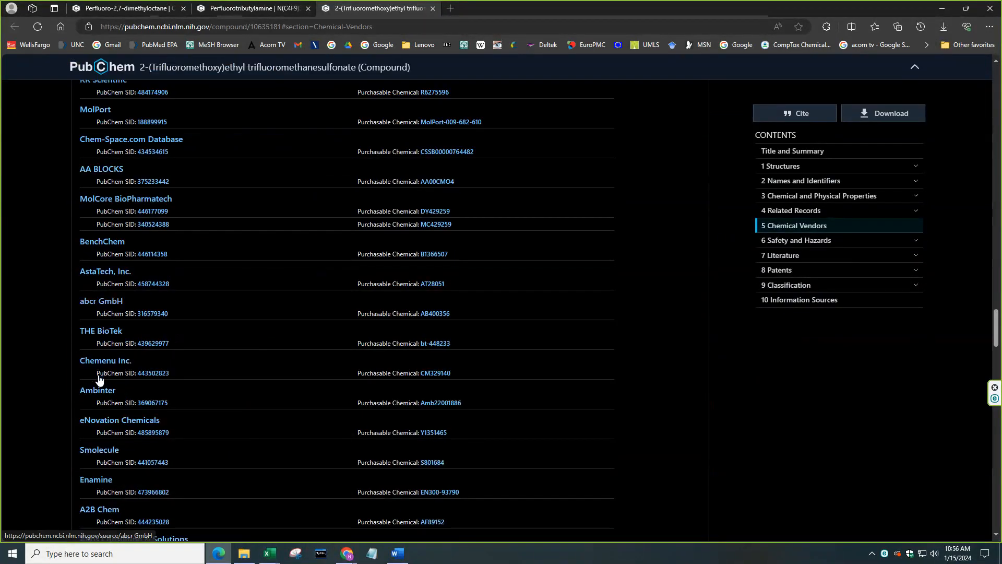
scroll(99, 375, "down", 3)
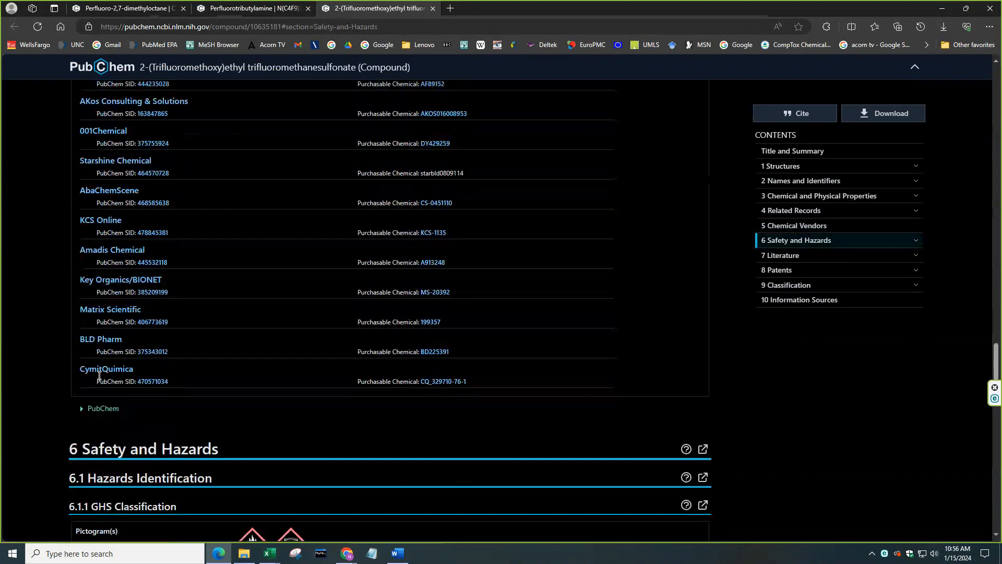
key("alt+Tab")
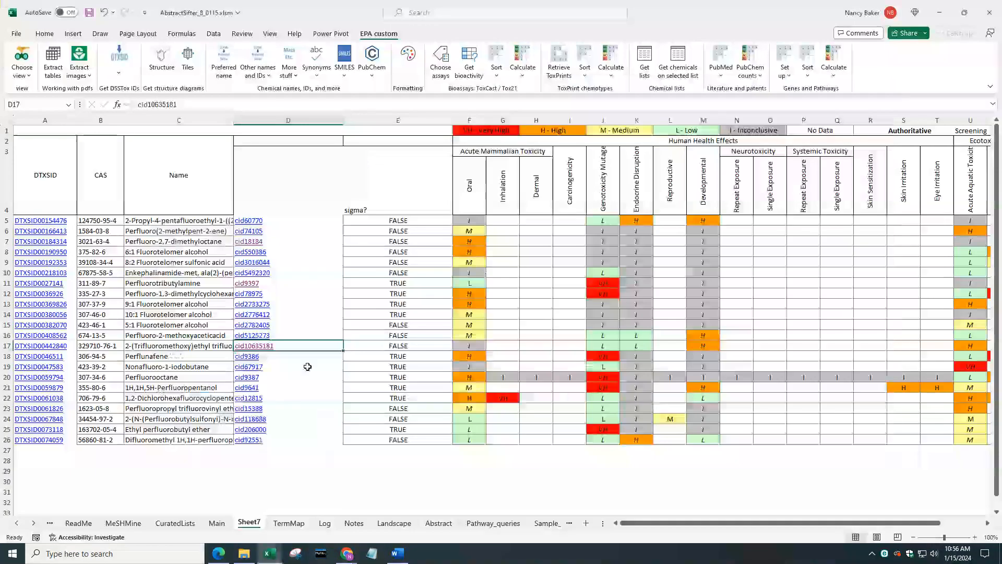
Step: Insert a blank column between the "sigma?" and Oral columns
left_click(377, 208)
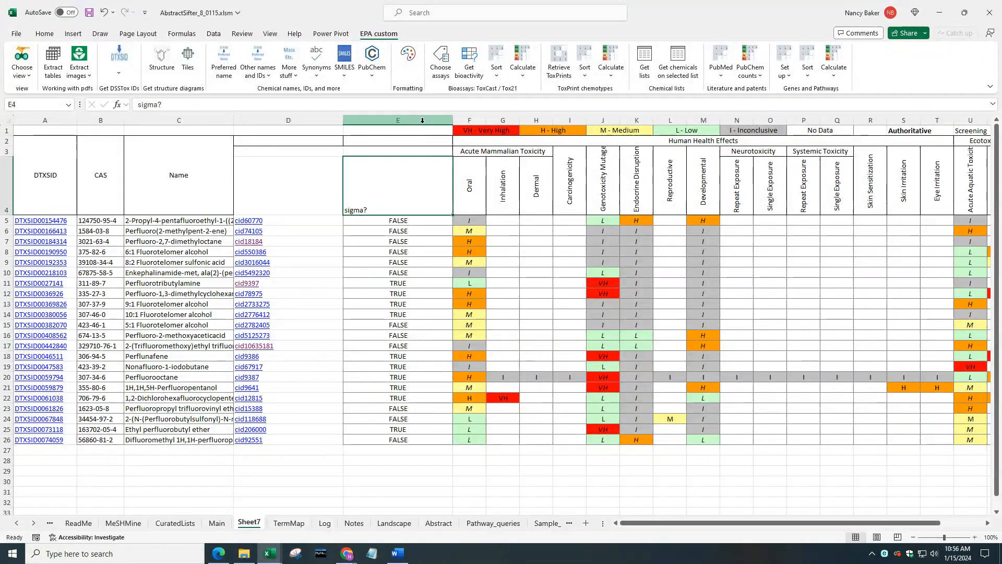
left_click(460, 120)
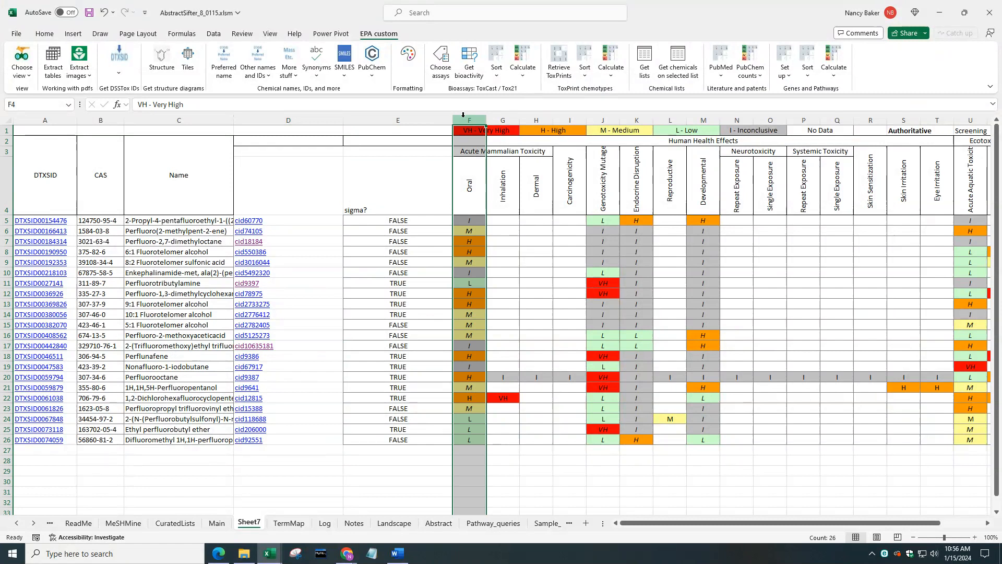
right_click(462, 118)
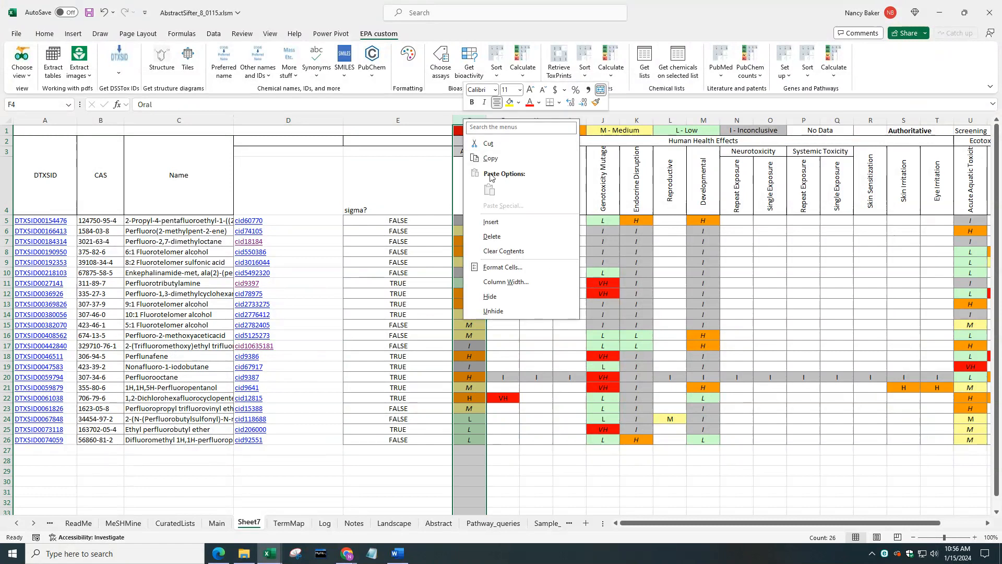
left_click(499, 222)
Step: Retrieve PubChem's vendor counts into F5:F26 using the CIDs in column D
left_click_drag(484, 224, 463, 438)
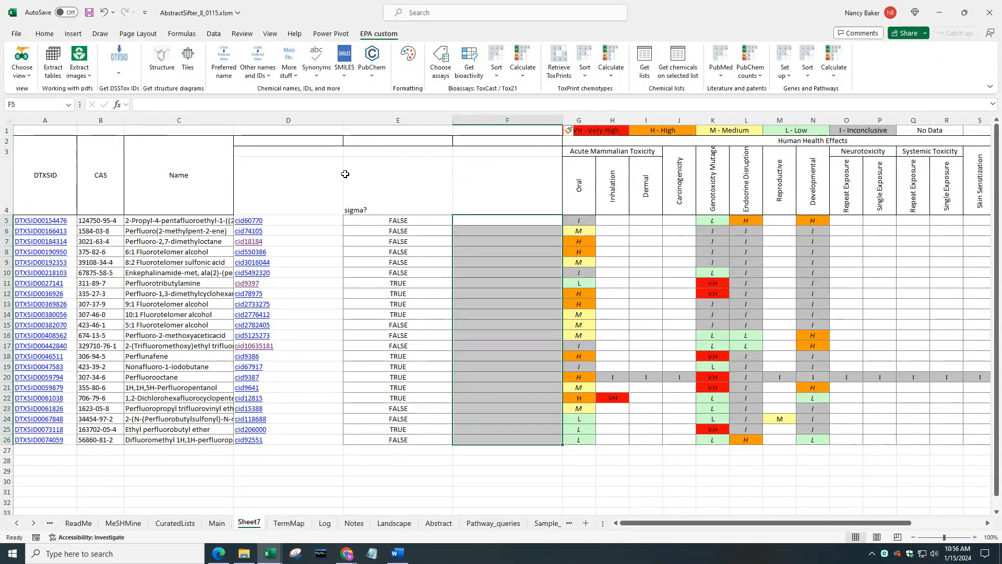
left_click(372, 72)
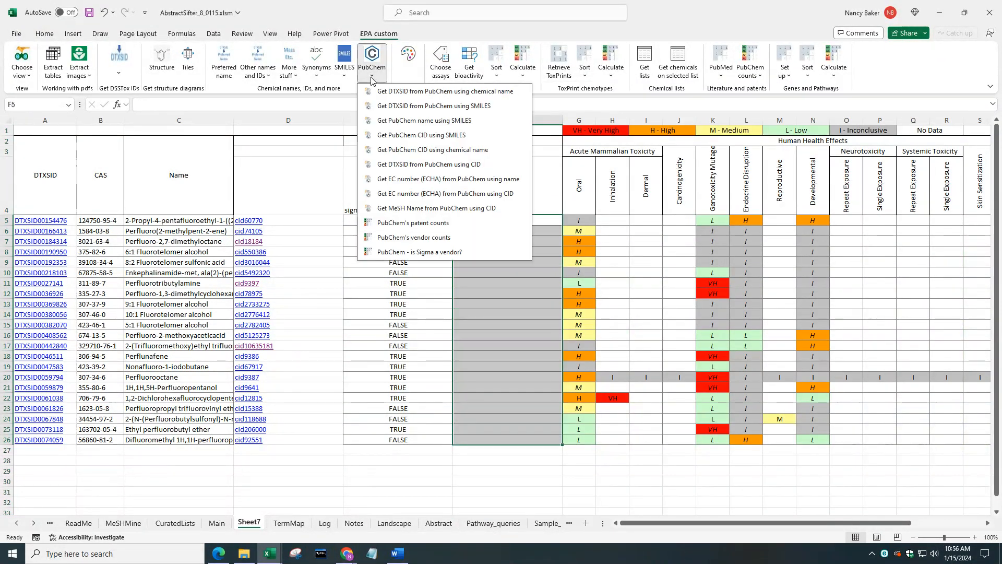
left_click(430, 239)
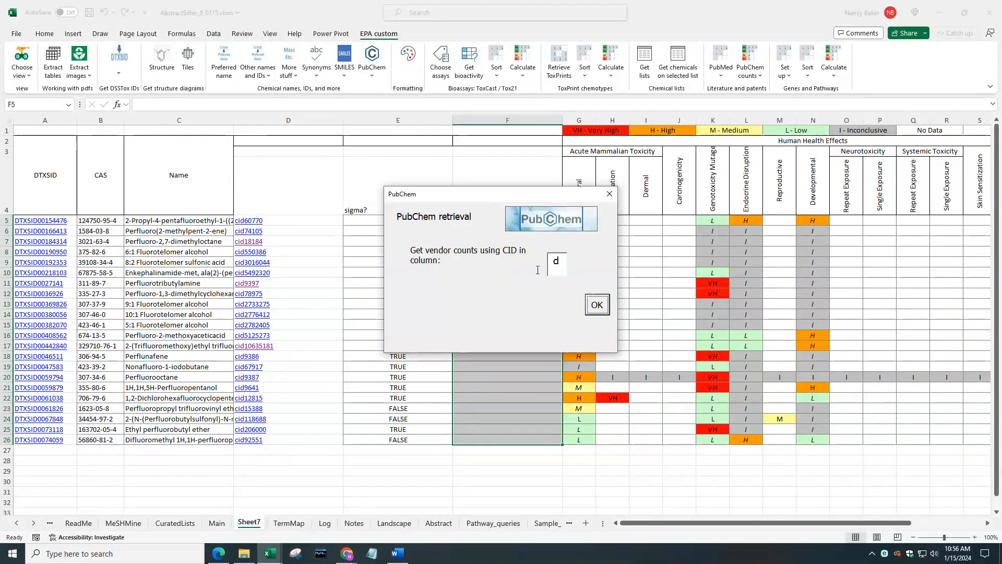
left_click(597, 306)
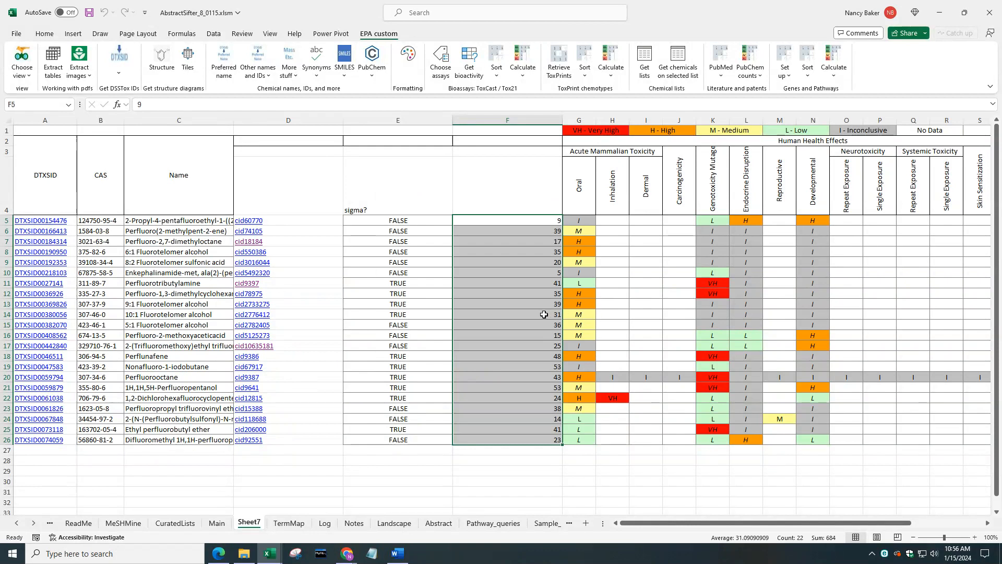
Step: Open the PubChem page for the Enkephalinamide-met compound in row 10 from its CID link and check its number of chemical vendors
left_click(260, 272)
scroll(726, 261, "down", 4)
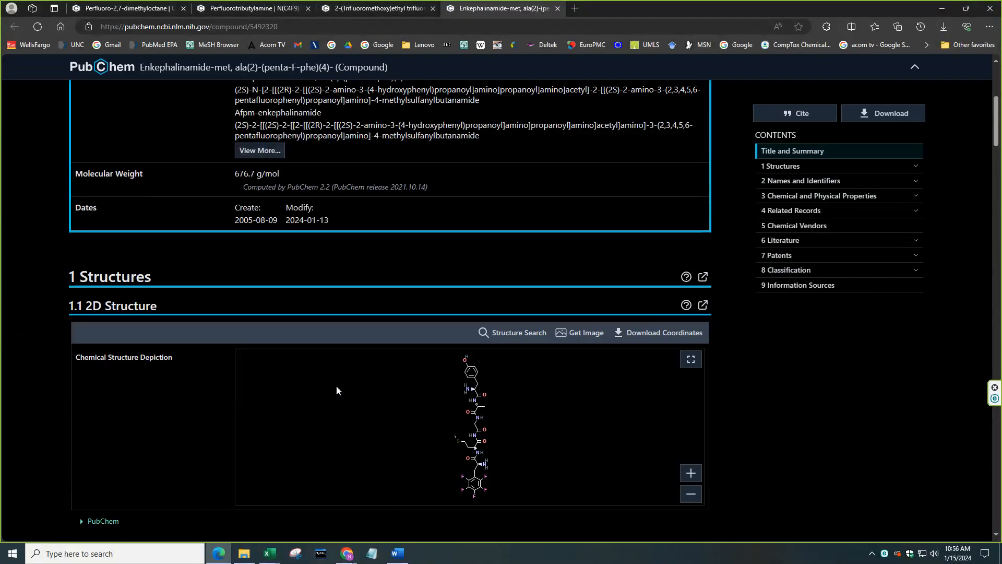
left_click(781, 225)
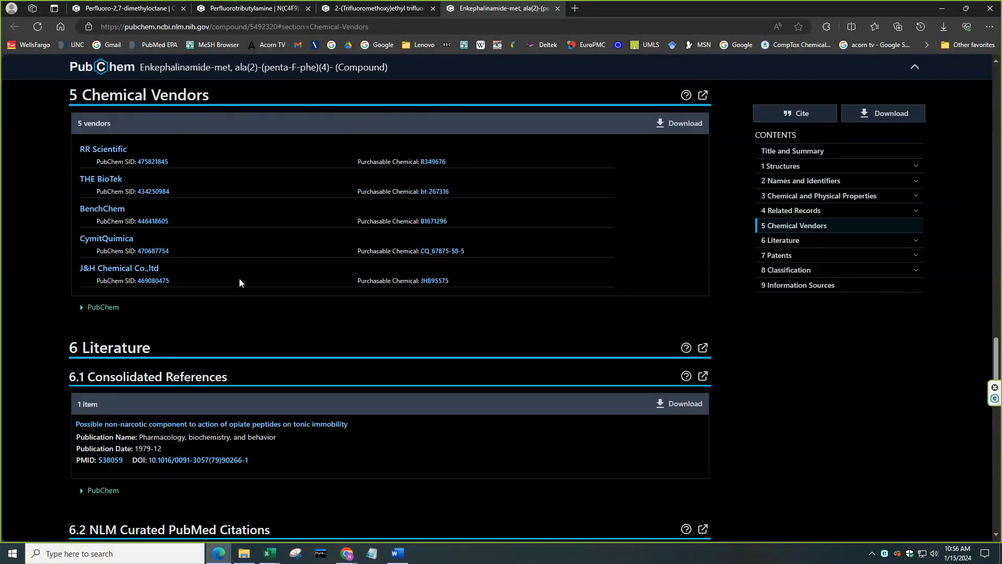
key("alt+Tab")
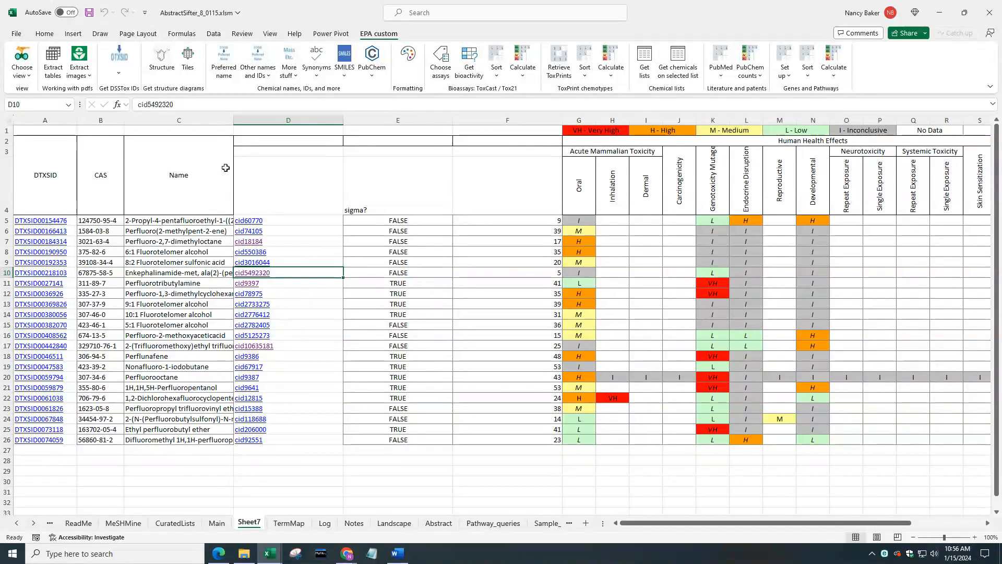
Step: Add filters to header row 4 and sort the chemicals in ascending order by the Oral column
left_click(8, 183)
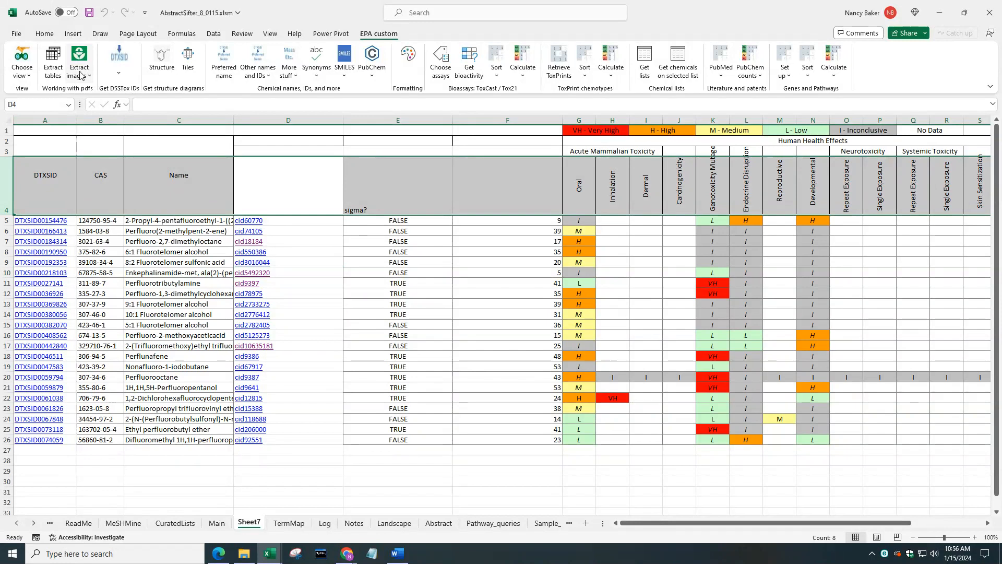
left_click(44, 33)
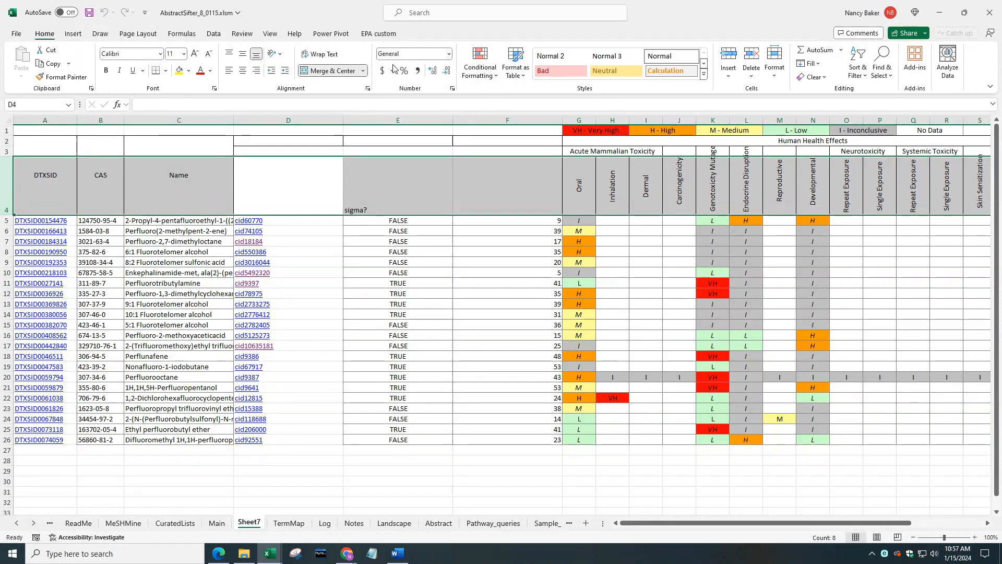
left_click(214, 33)
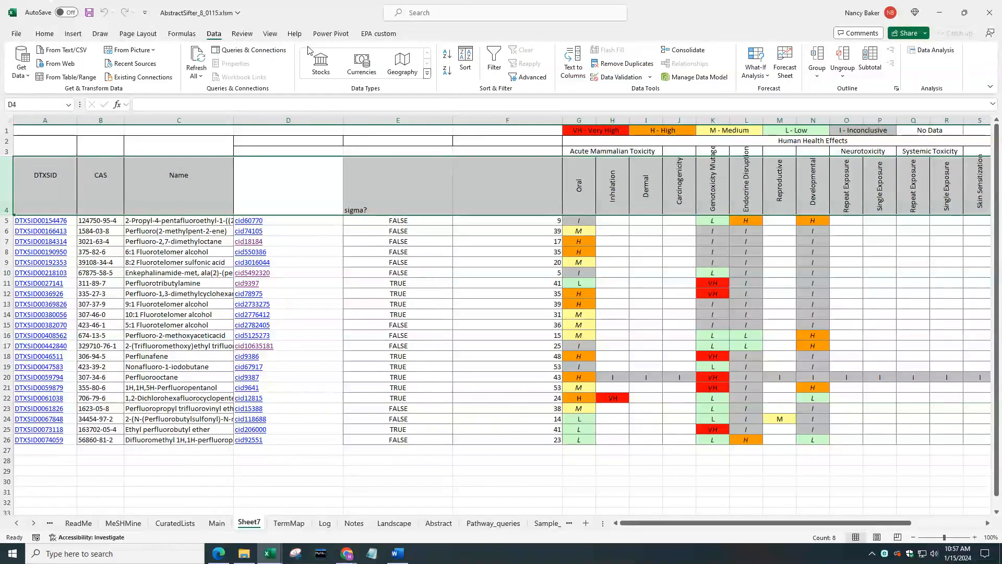
left_click(488, 61)
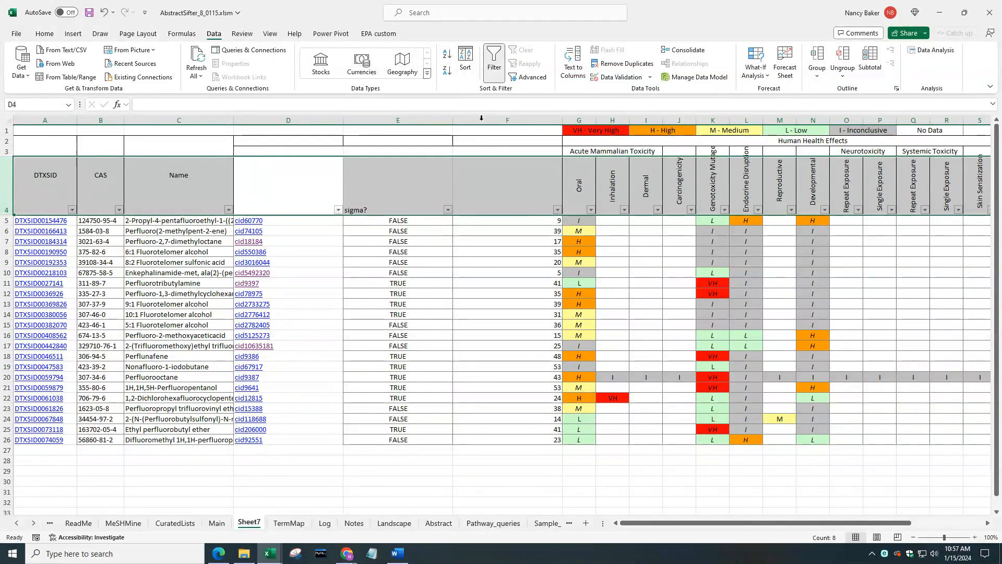
left_click(590, 210)
left_click(585, 224)
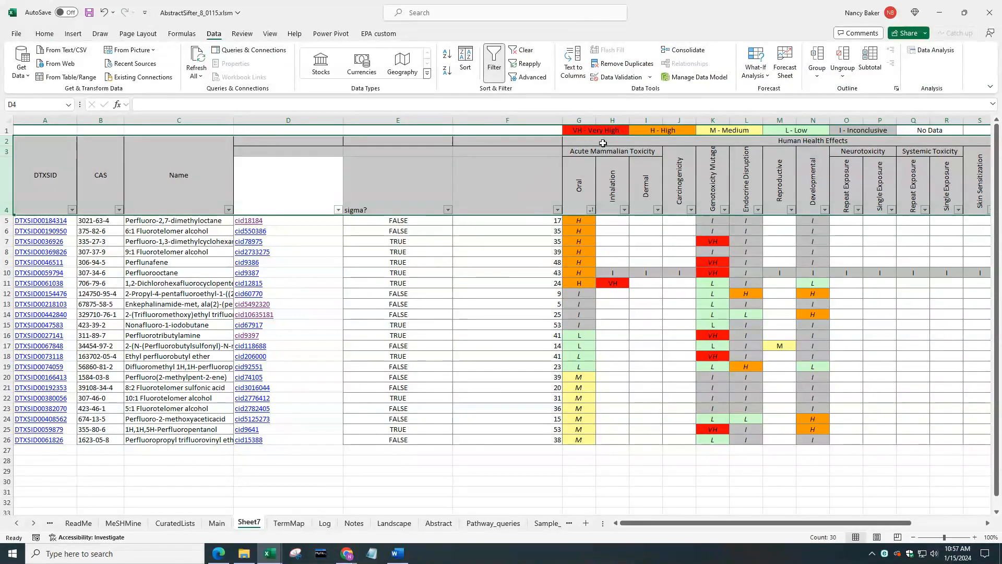
Step: Narrow columns D, E and F so that more of the hazard columns fit in view
left_click(540, 187)
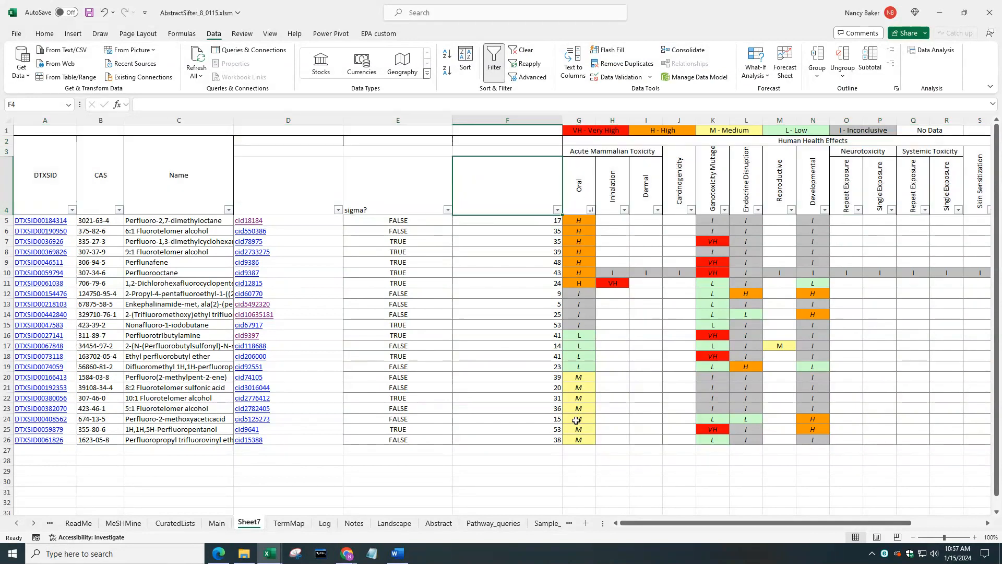
left_click(509, 120)
left_click_drag(562, 121, 411, 121)
left_click_drag(343, 121, 287, 121)
left_click(319, 222)
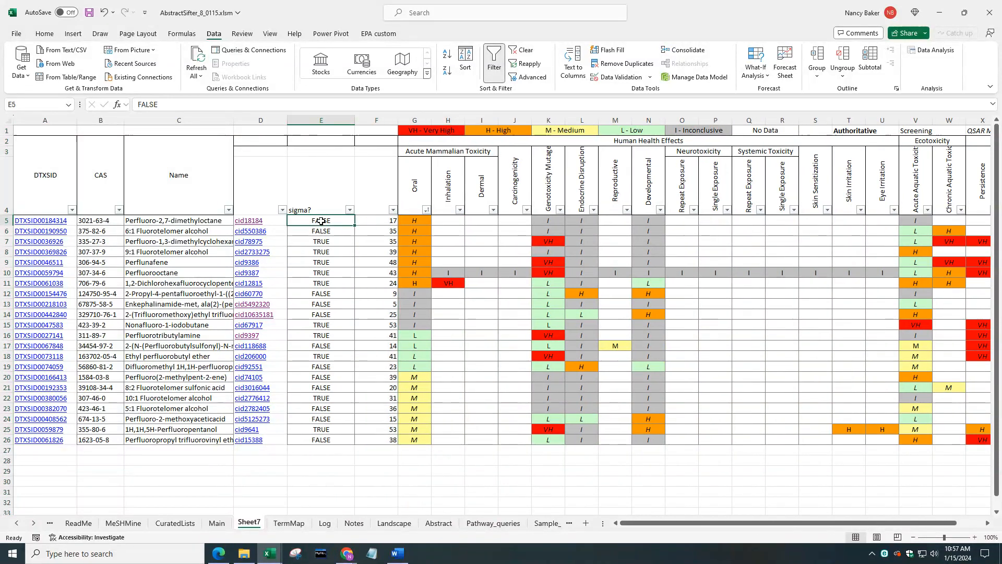
Step: Create structure tiles for the chemicals in C5:C26, with DTXSIDs from column A, names and labels from column C, and colors from column G
left_click_drag(180, 224, 168, 441)
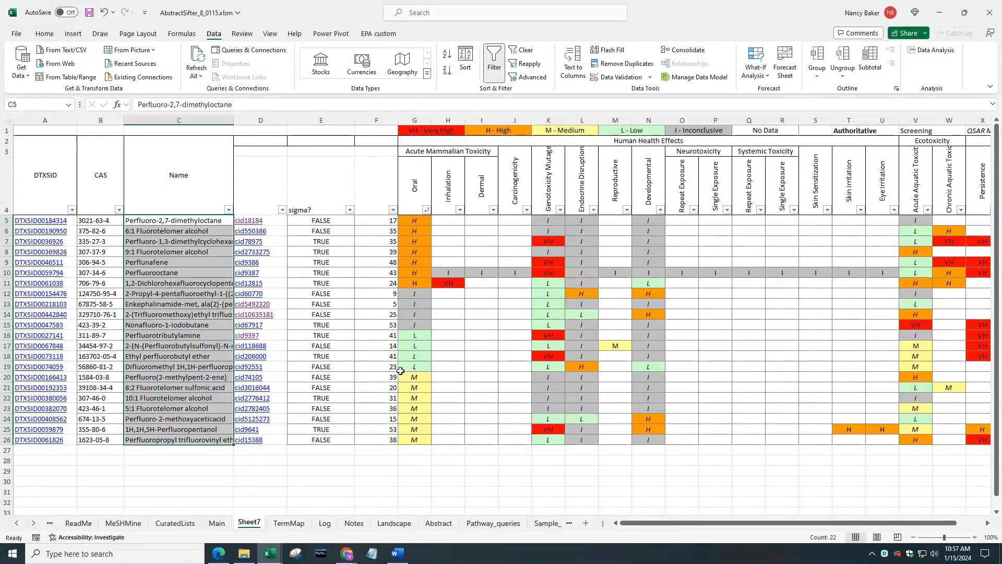
left_click(380, 34)
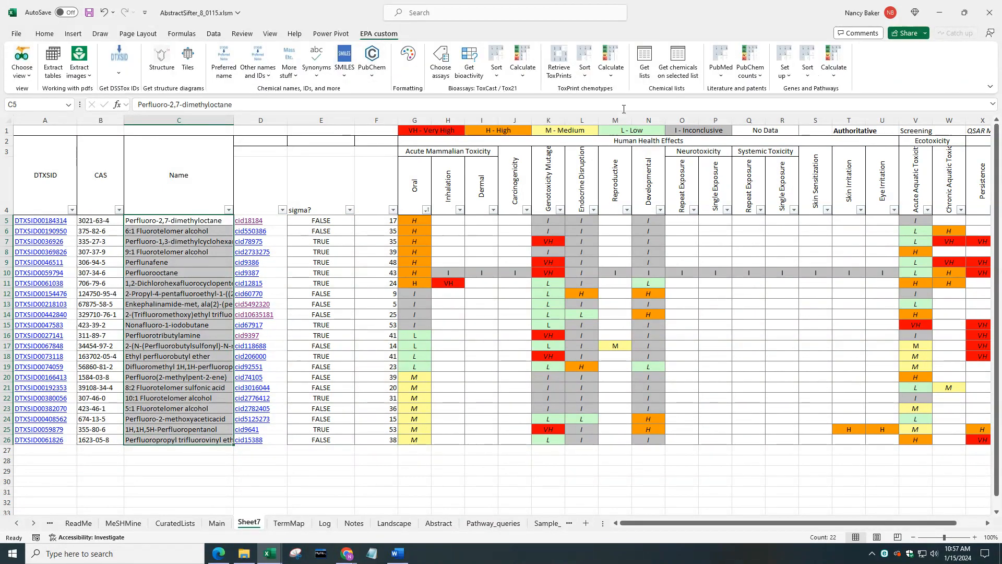
left_click(188, 59)
left_click_drag(427, 198, 555, 237)
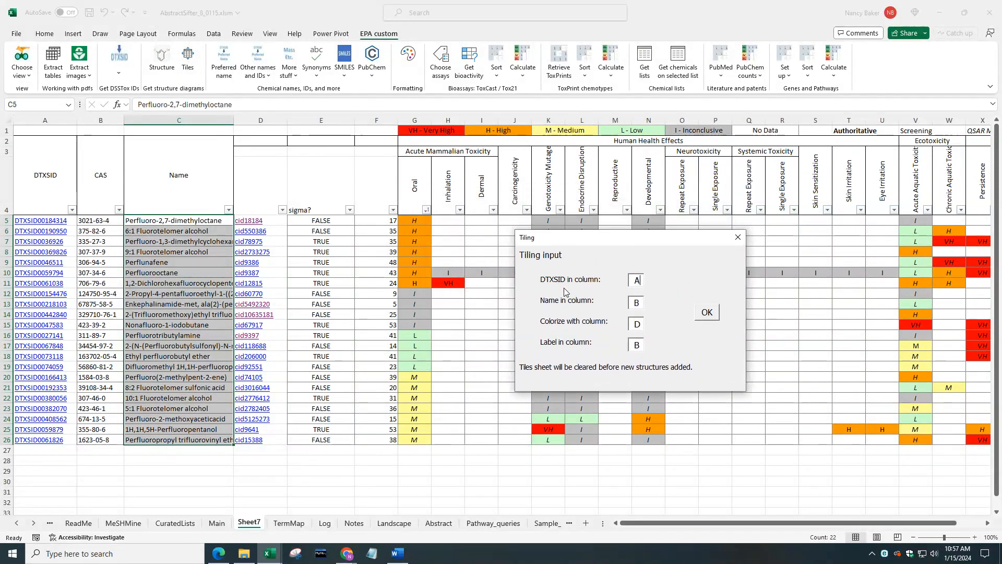
double_click(643, 302)
type("c")
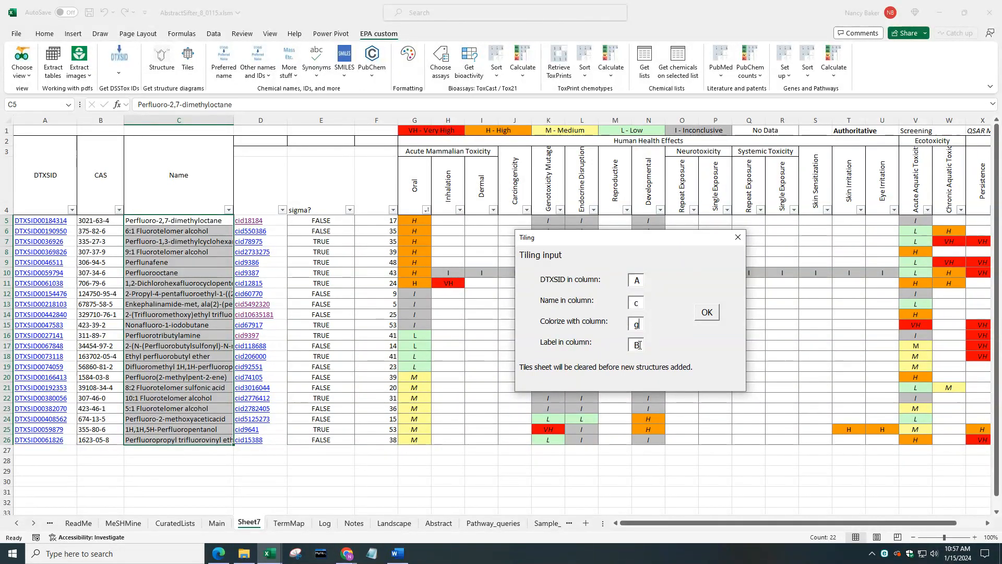
double_click(640, 343)
type("c")
left_click(707, 313)
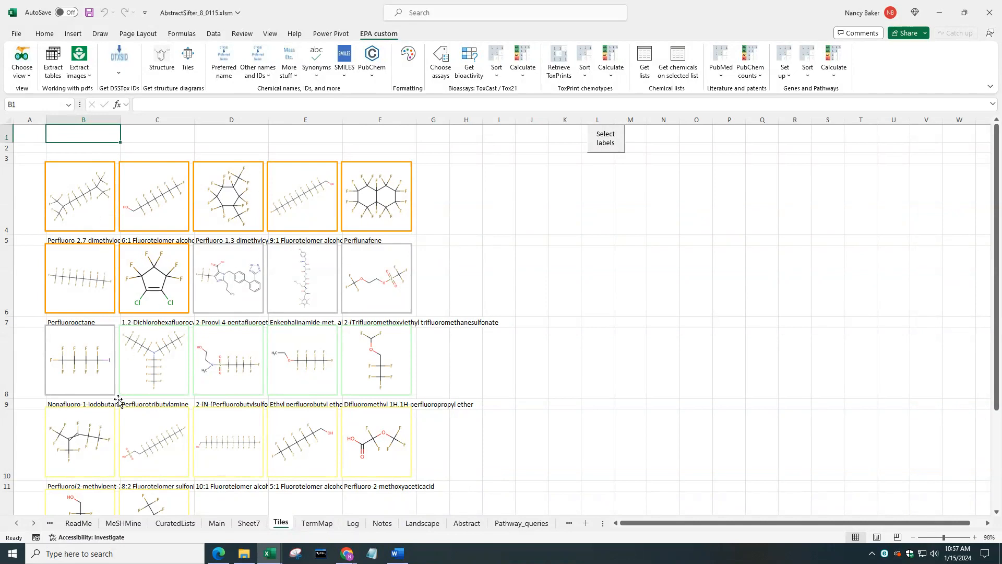
Step: Compare the colored structure tiles on the Tiles sheet with the Oral hazard ratings on Sheet7
left_click(250, 523)
left_click(280, 523)
left_click(249, 523)
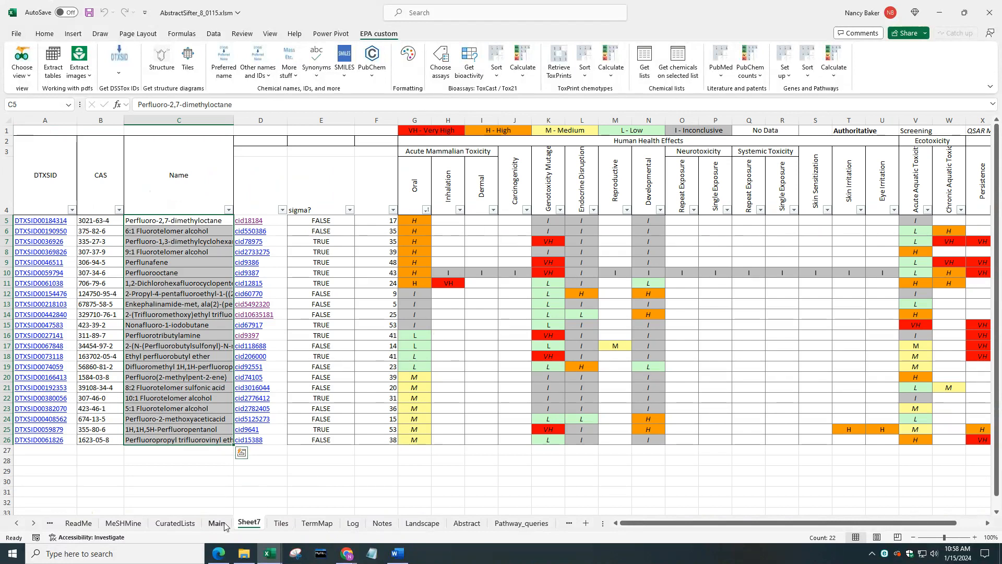
left_click(281, 523)
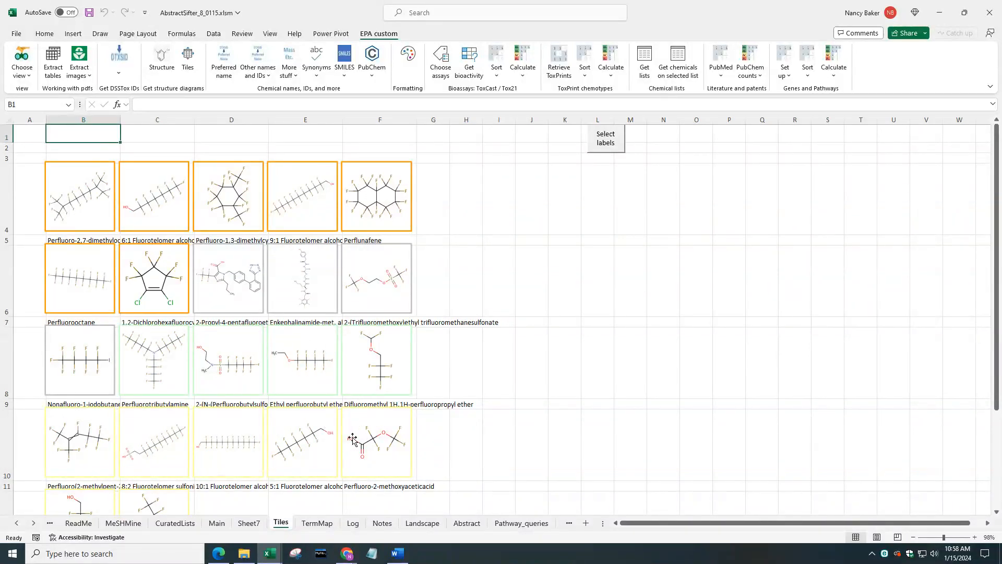
left_click(249, 523)
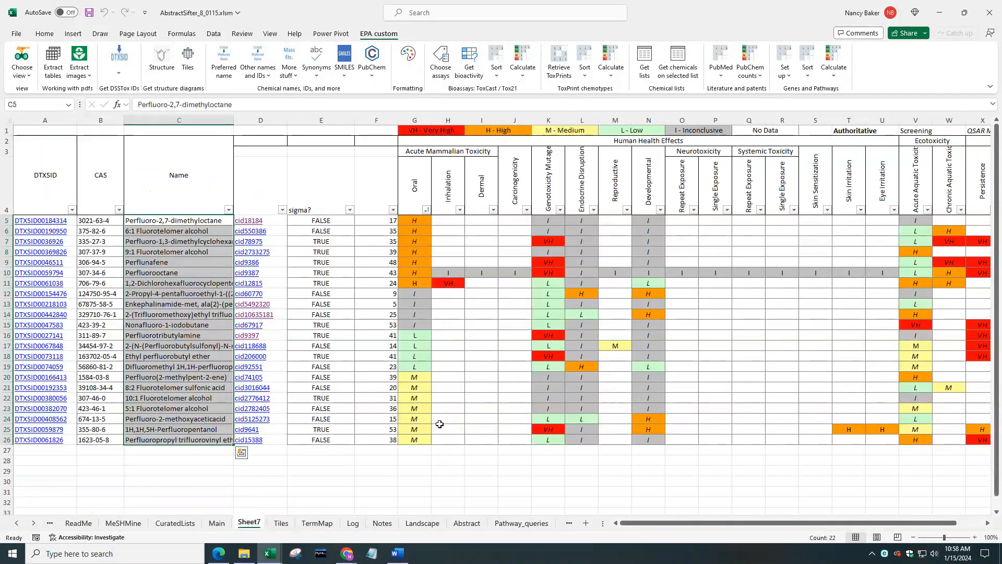
left_click(65, 184)
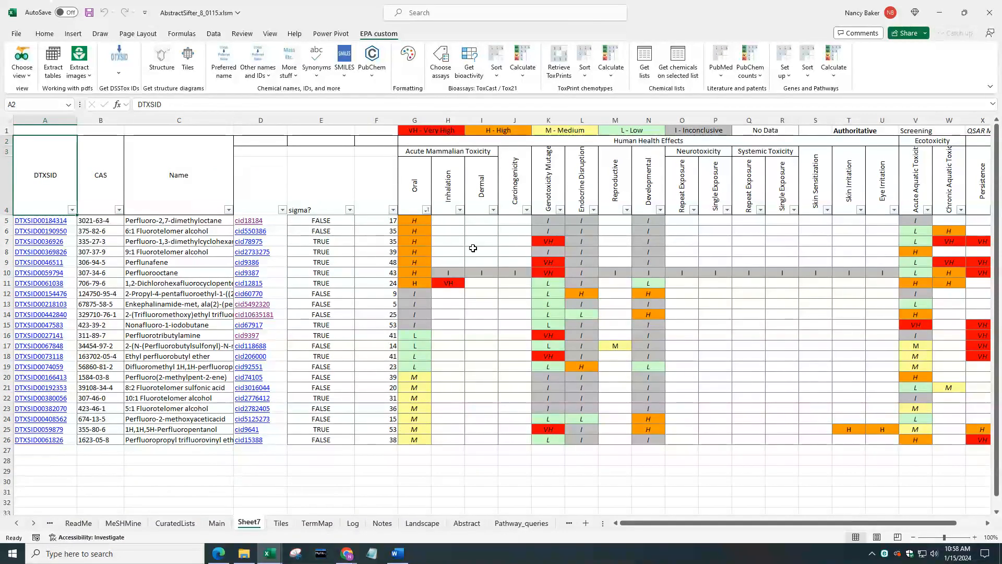
left_click(322, 194)
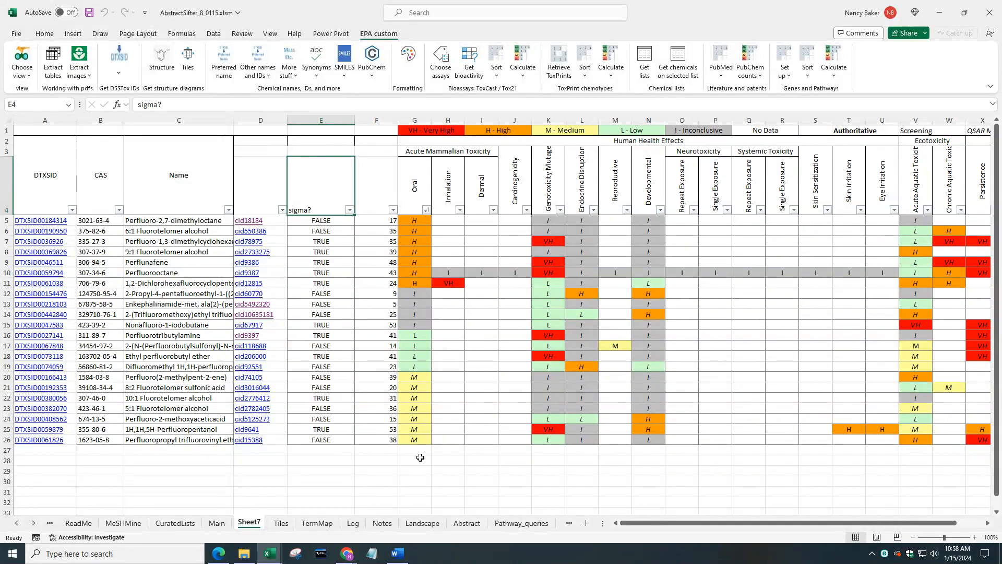
left_click(347, 553)
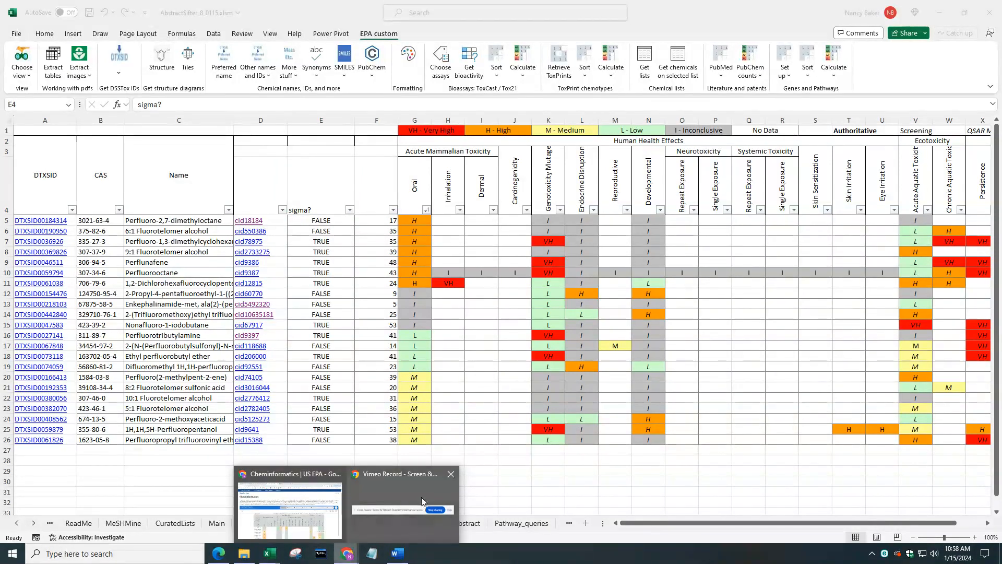